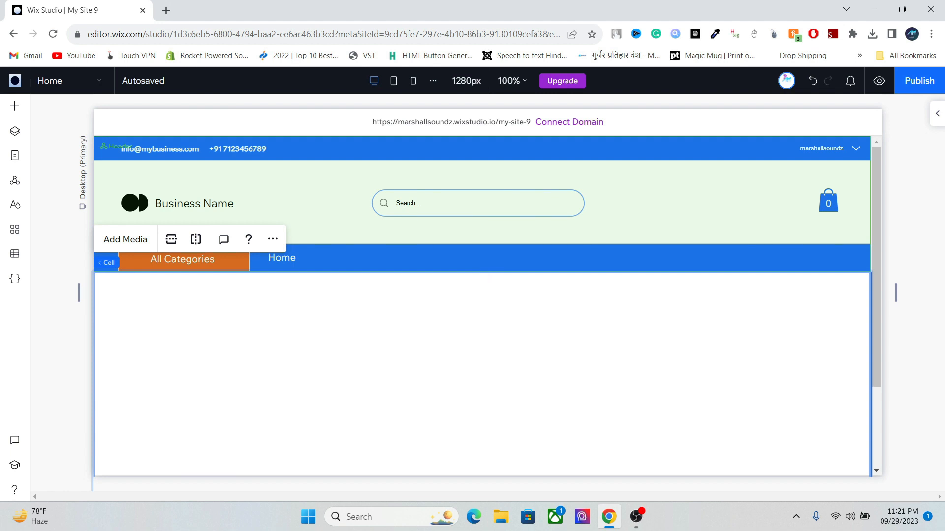
Step: Publish the site and check its live page before returning to the editor
click(919, 81)
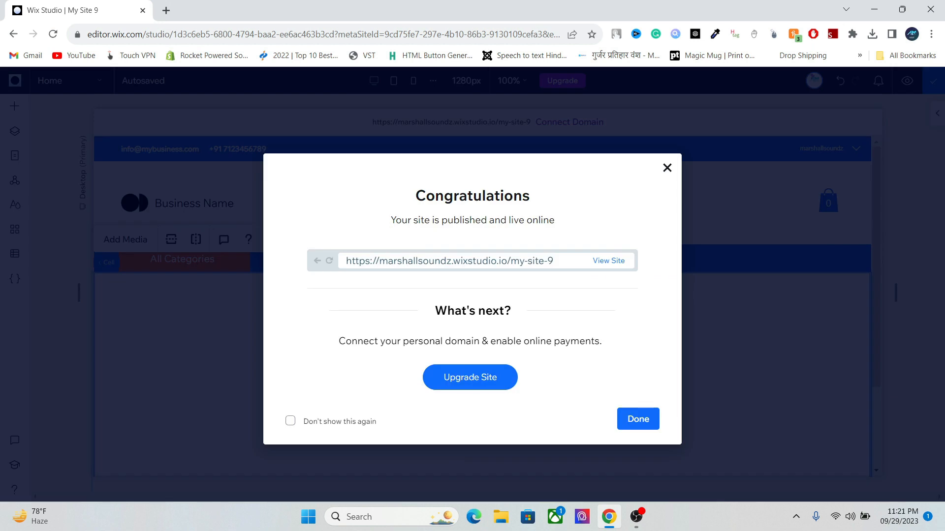
click(608, 261)
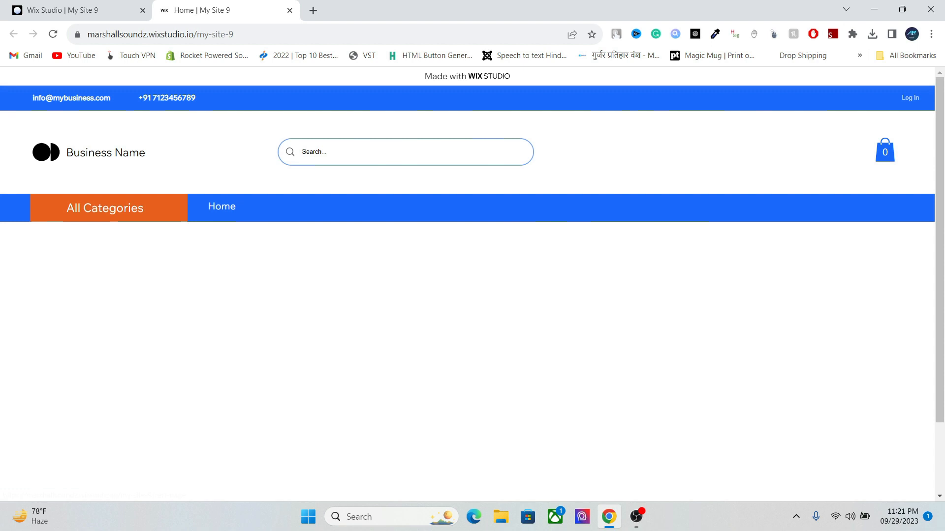
key(ctrl+shift+Tab)
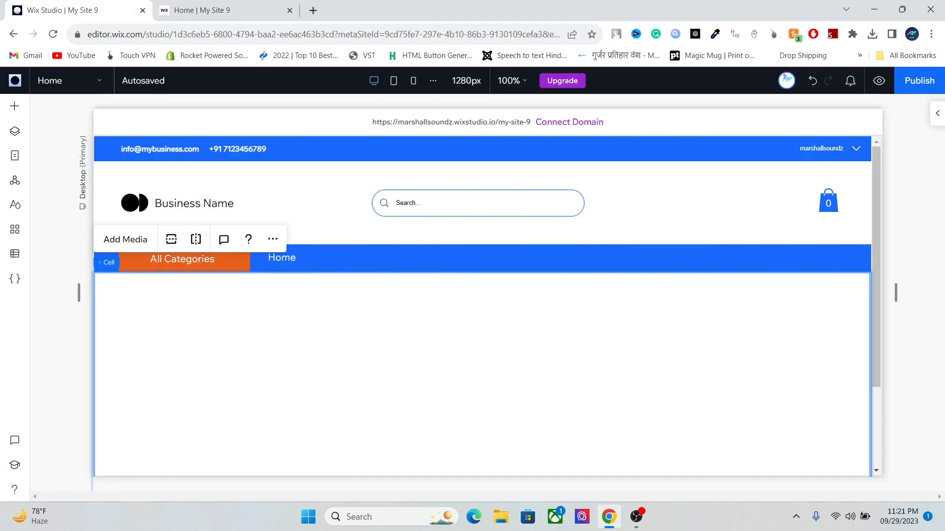
Step: Apply the 3 Cell Collage layout to the empty section below the header and widen its left column to roughly 63% of the section
click(481, 272)
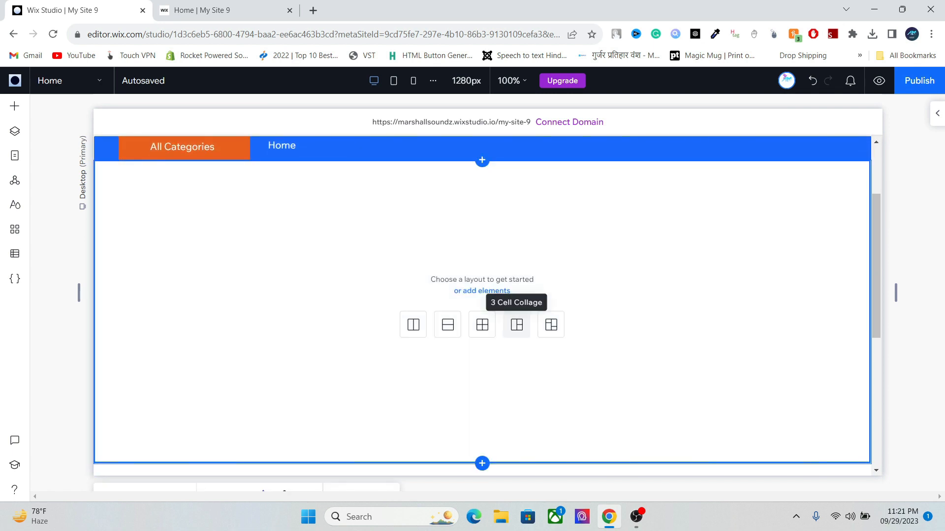
click(517, 324)
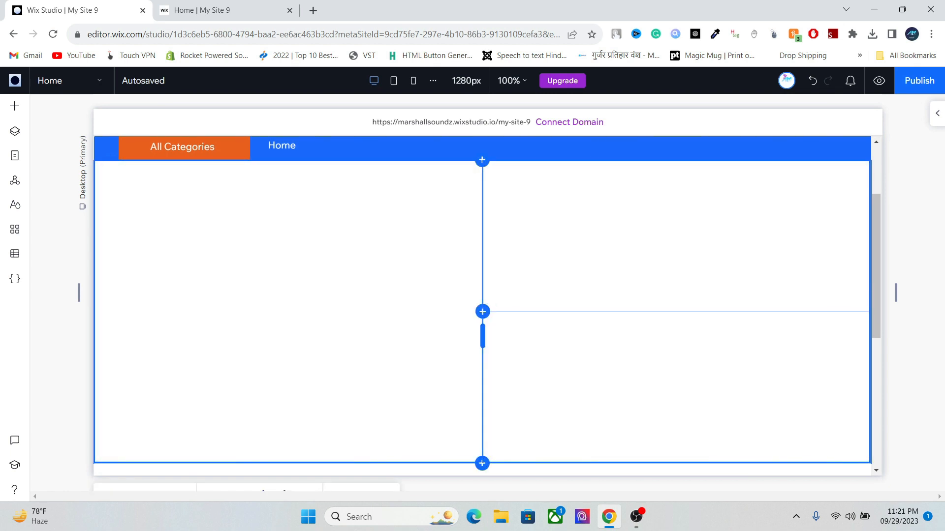
drag(482, 336, 576, 335)
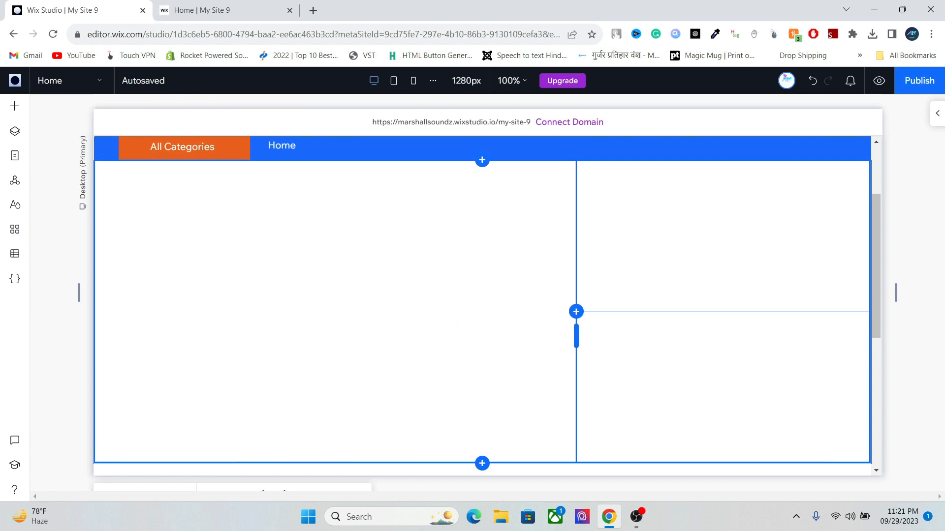
scroll(482, 305, up, 2)
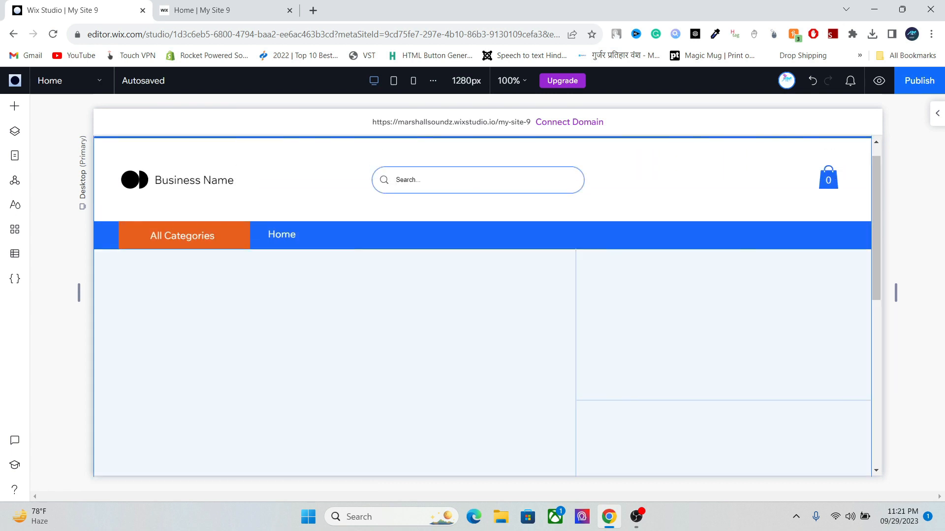
click(606, 418)
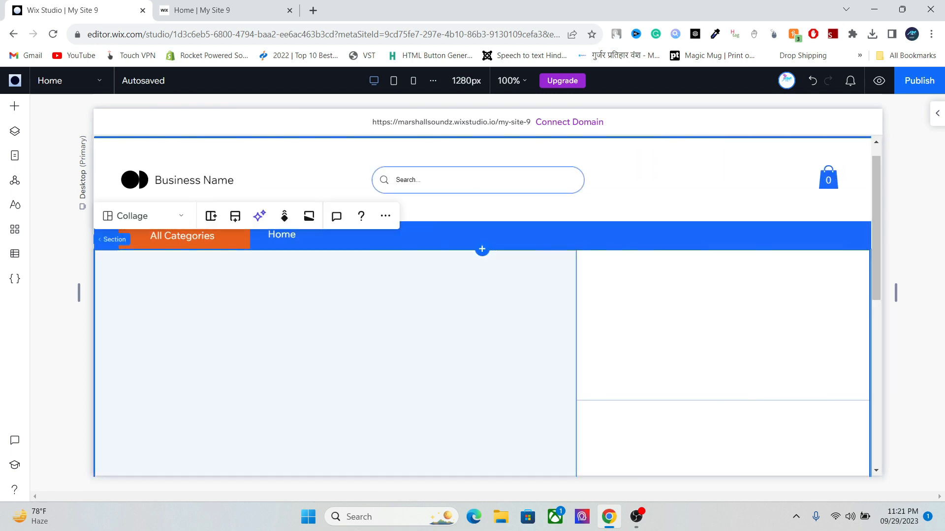
drag(575, 424, 581, 424)
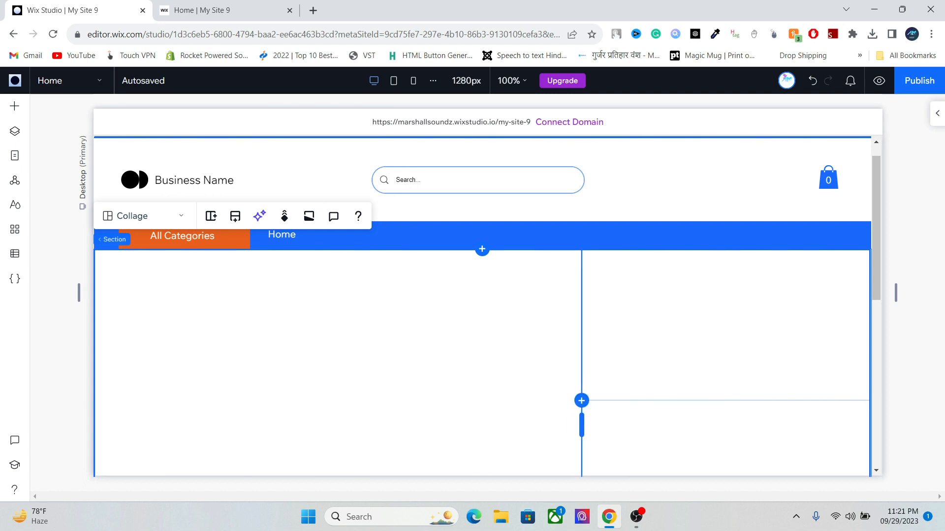
Step: Set the large left cell's padding to 2% on the top side and 5% on the left side
click(384, 369)
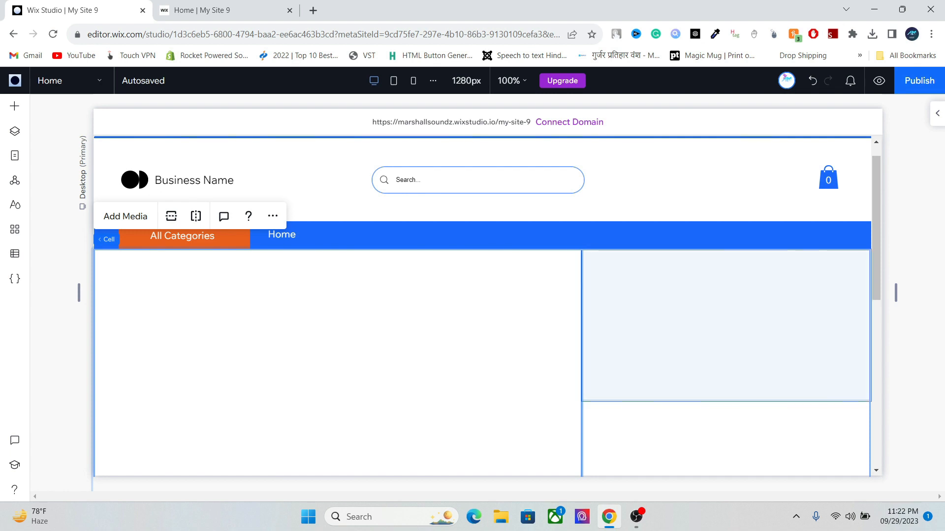
click(937, 113)
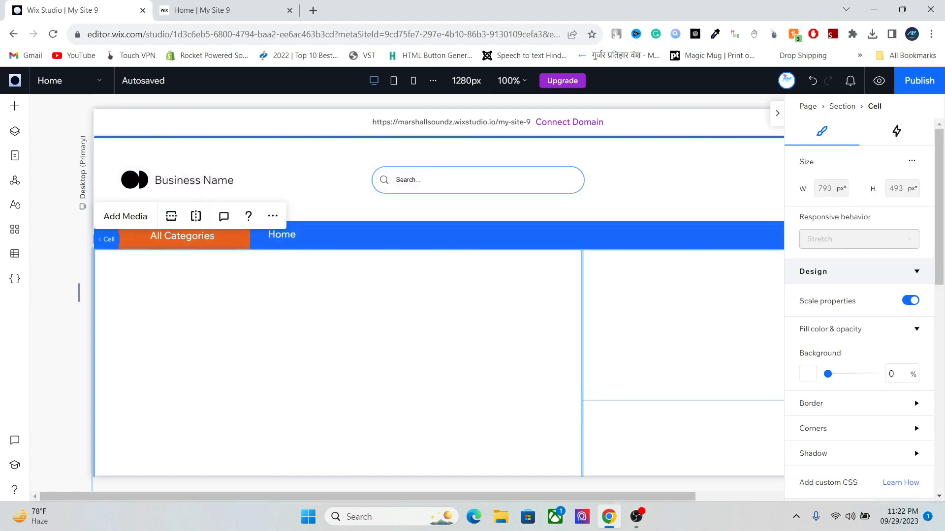
scroll(858, 320, down, 6)
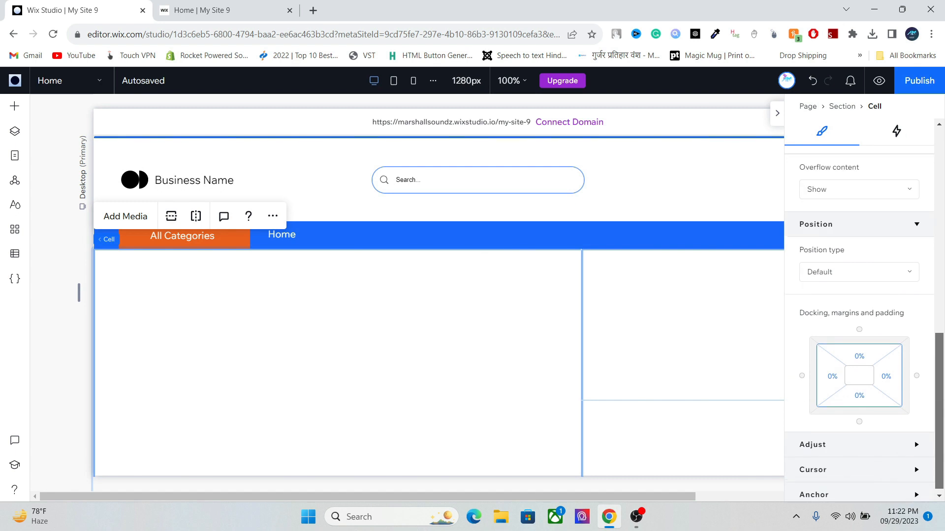
click(859, 350)
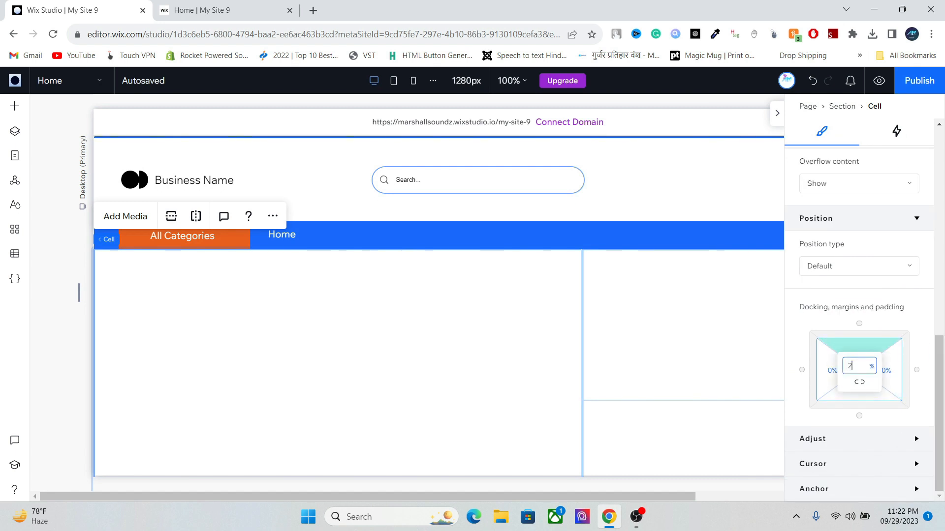
text(2)
key(Tab)
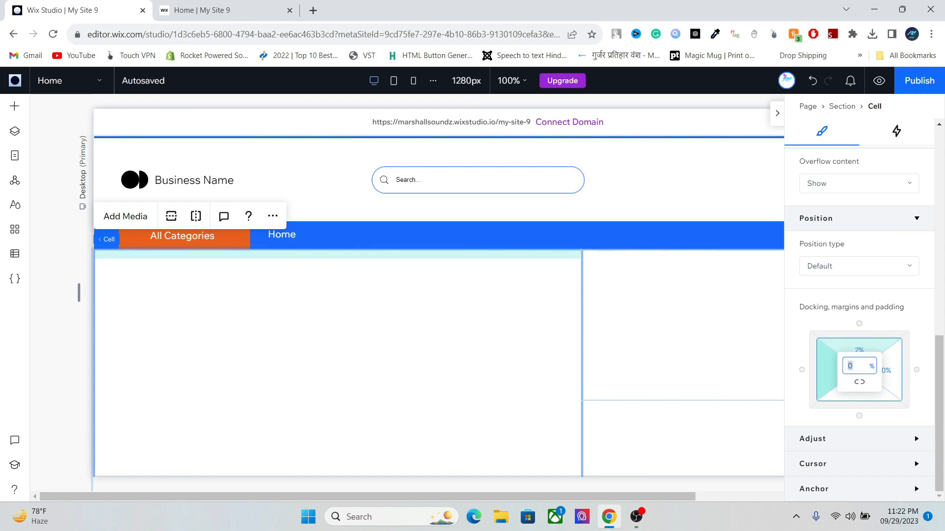
text(5)
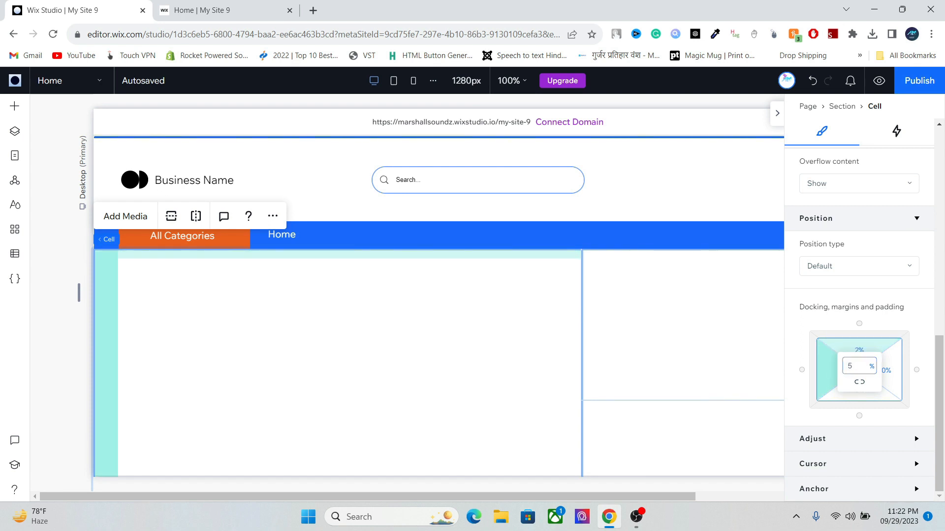
Step: Set the large left cell's padding to 1% on the right side and 2% on the bottom side
key(Tab)
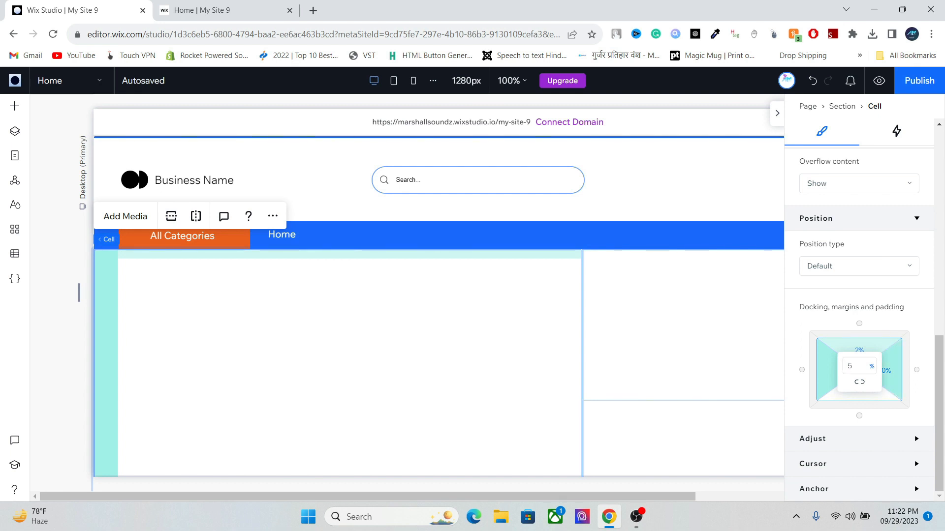
text(1)
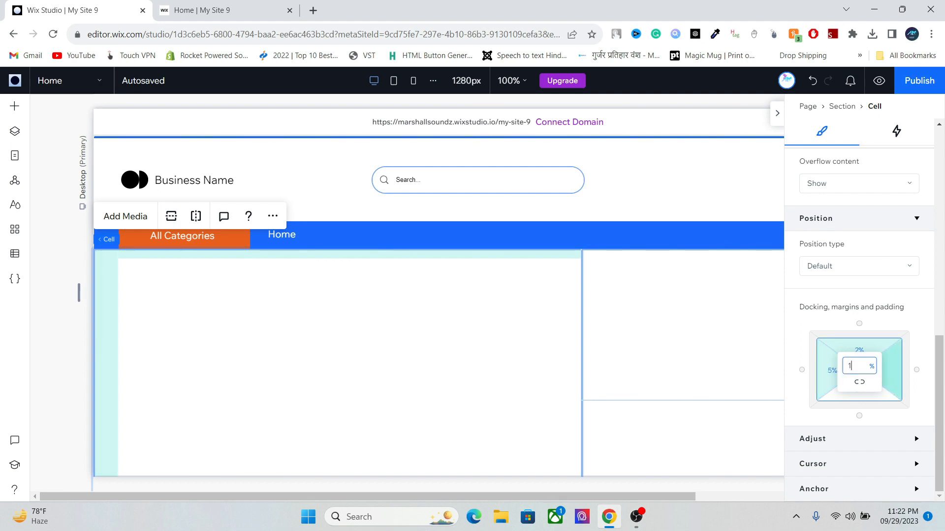
key(Return)
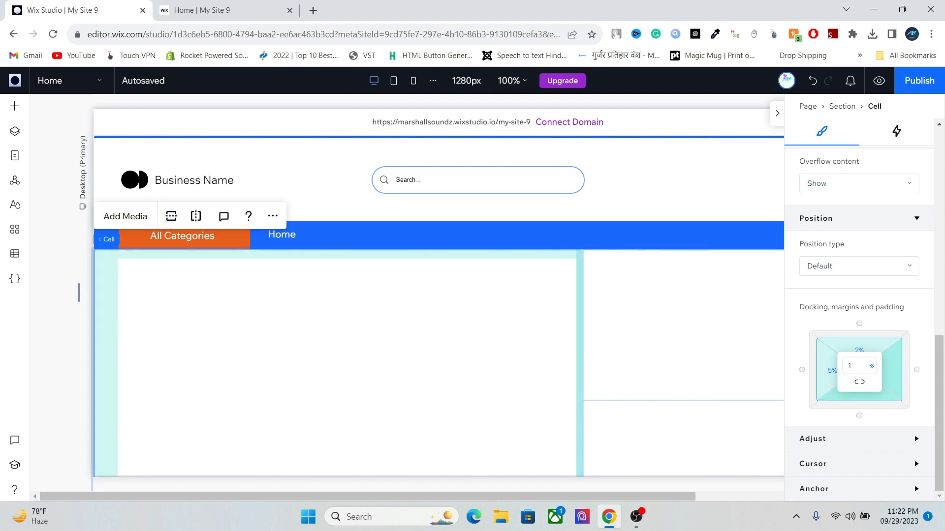
click(859, 397)
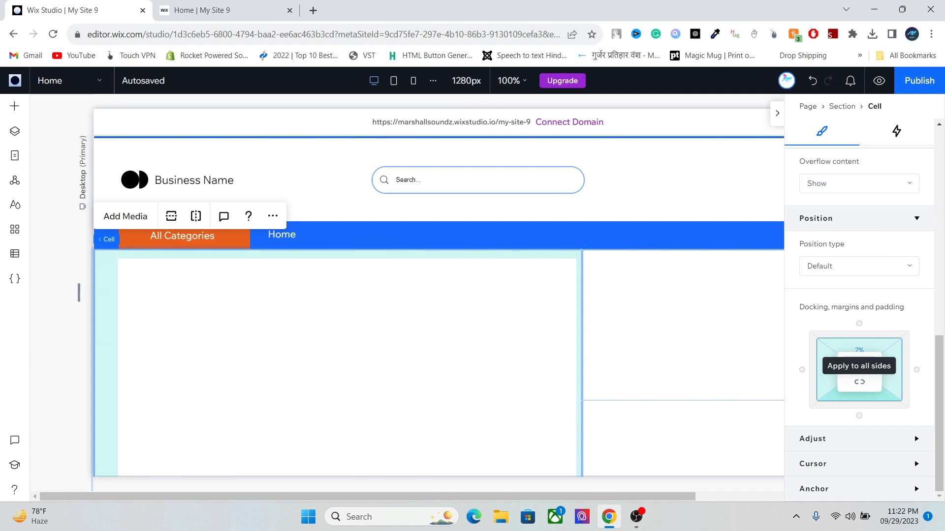
text(2)
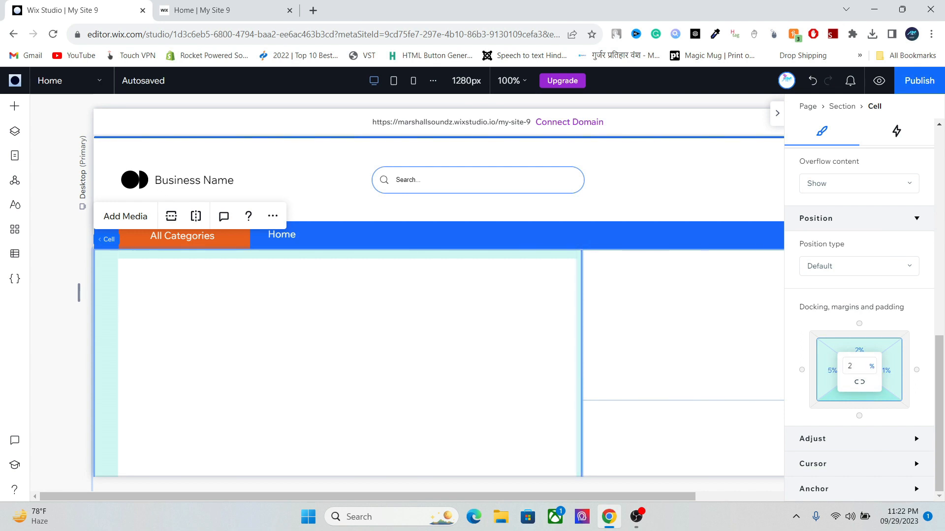
key(Return)
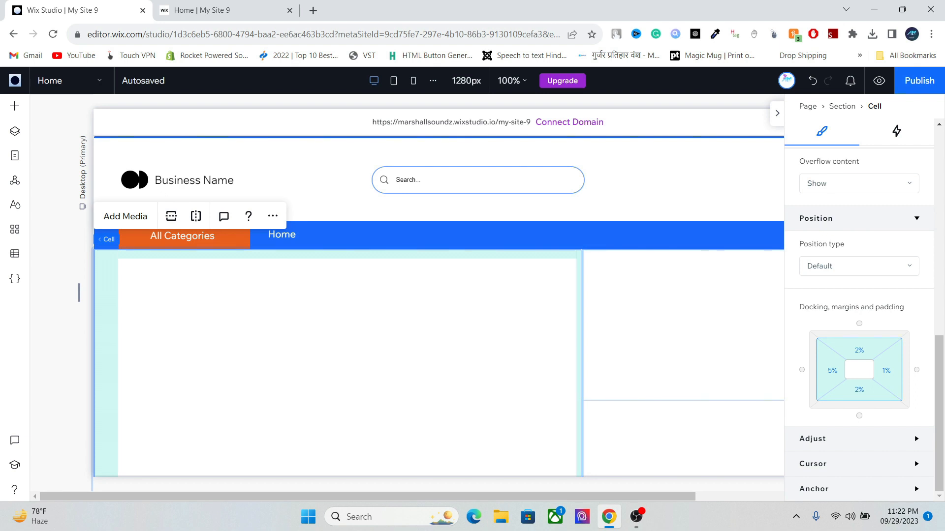
click(776, 113)
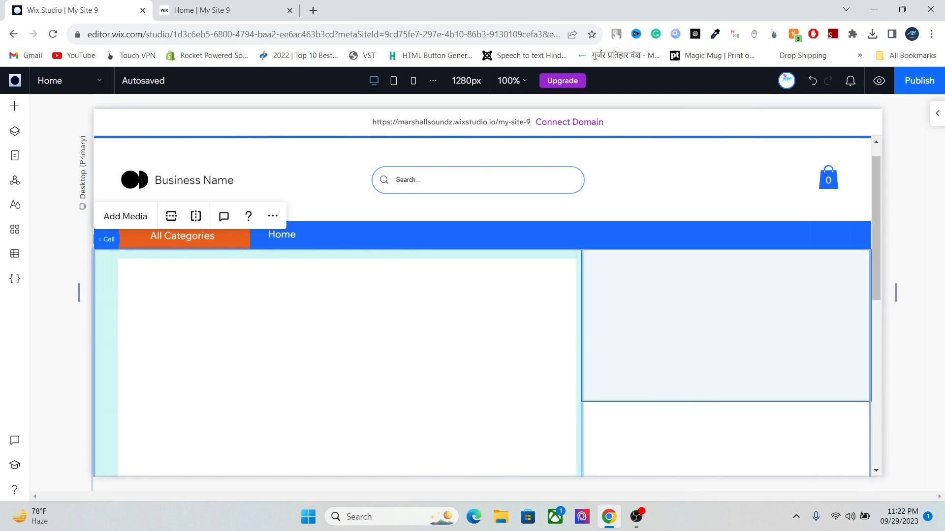
Step: Add the "Services Commercial" slideshow repeater to the large left cell
scroll(482, 305, down, 2)
click(394, 305)
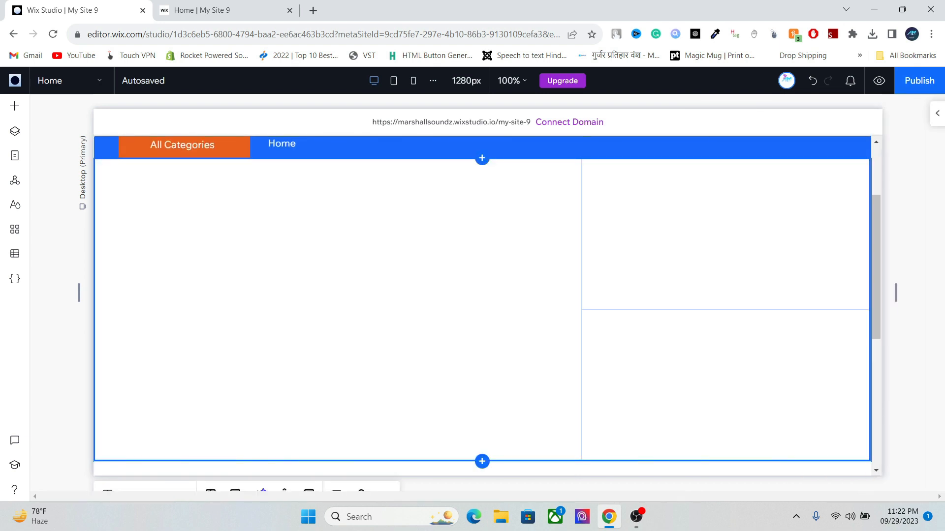
click(393, 305)
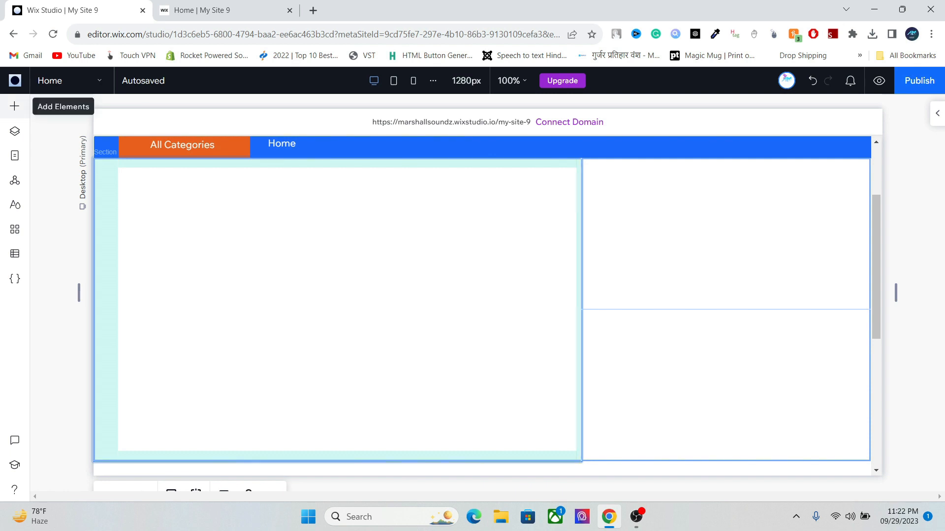
click(15, 106)
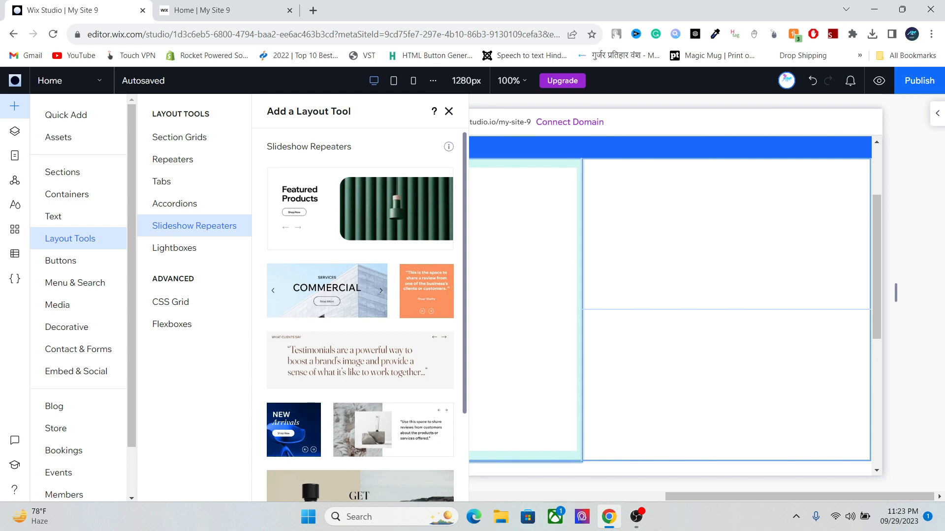
click(327, 290)
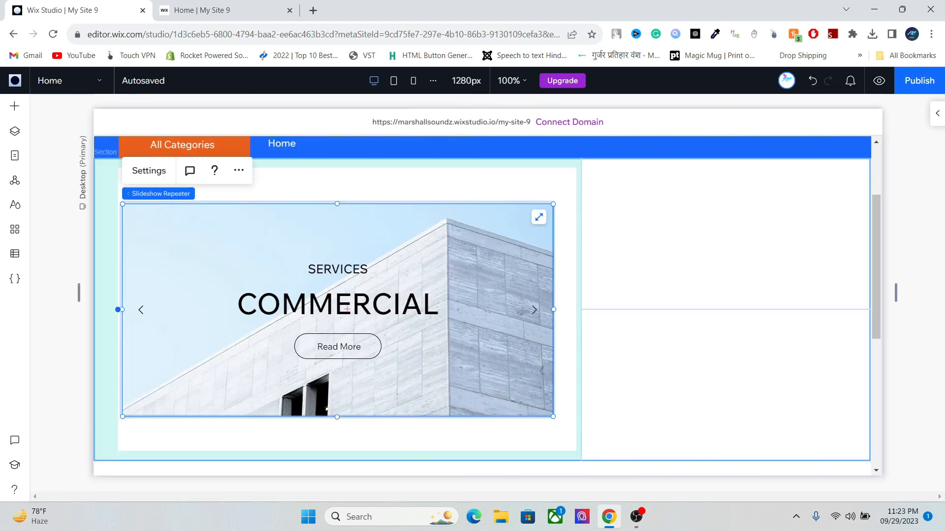
Step: Align the slideshow repeater to the cell's upper-left padding corner and enlarge it to fill the whole padded area
drag(347, 309, 343, 272)
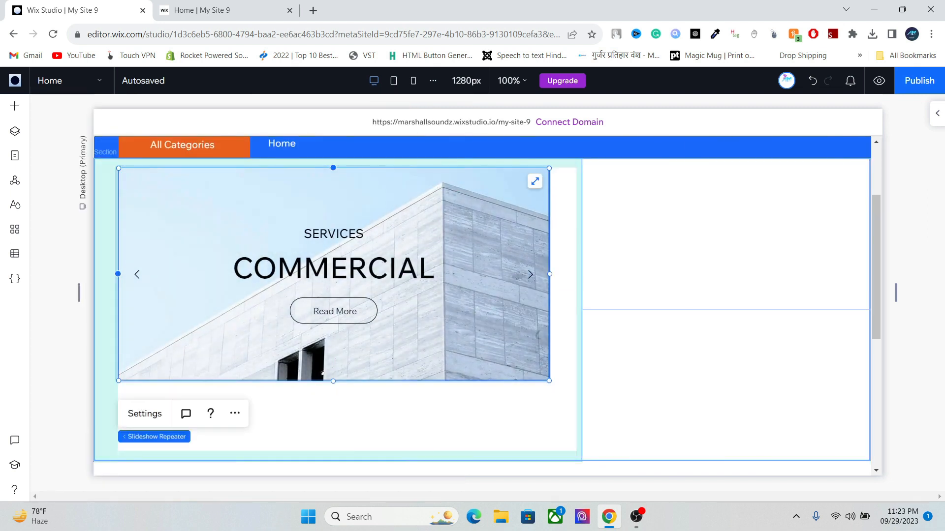
drag(549, 381, 576, 394)
drag(347, 394, 362, 452)
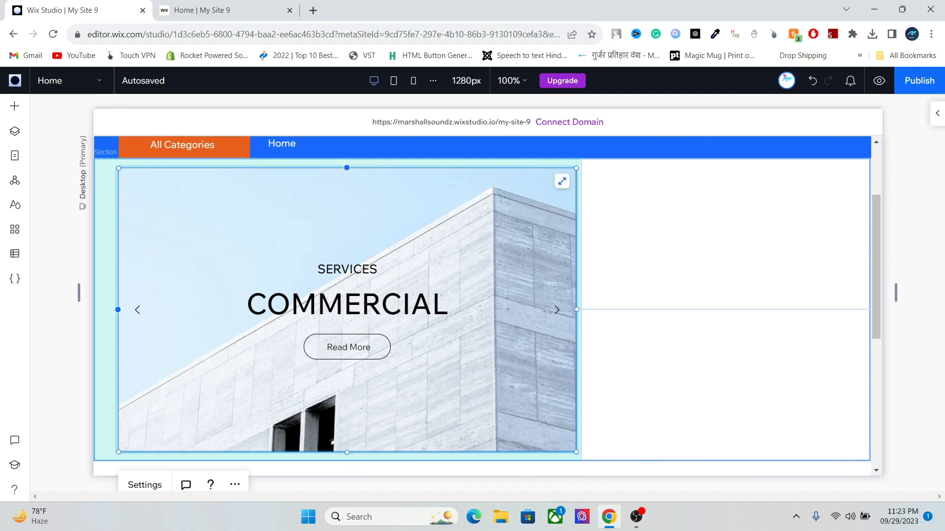
Step: Select the first slide's background image and examine how the slideshow's navigation buttons, items and image are layered
click(366, 403)
click(366, 404)
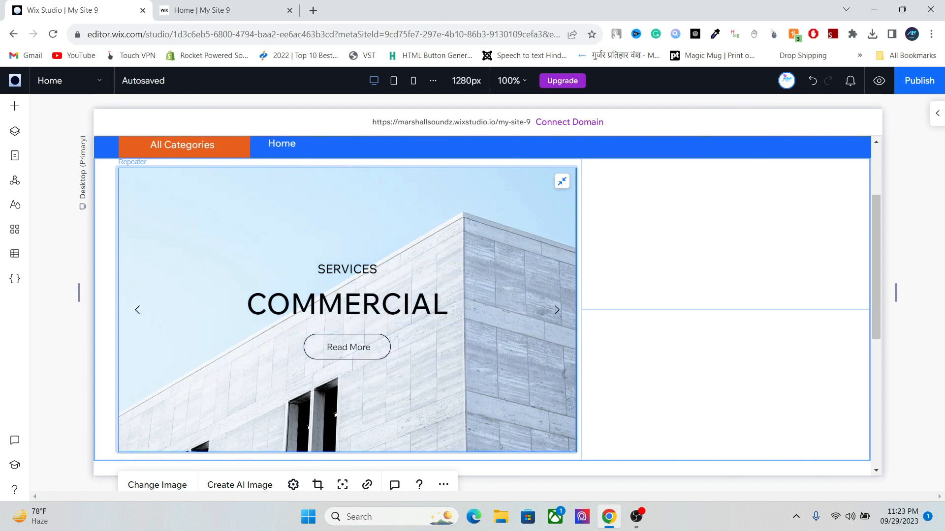
click(14, 131)
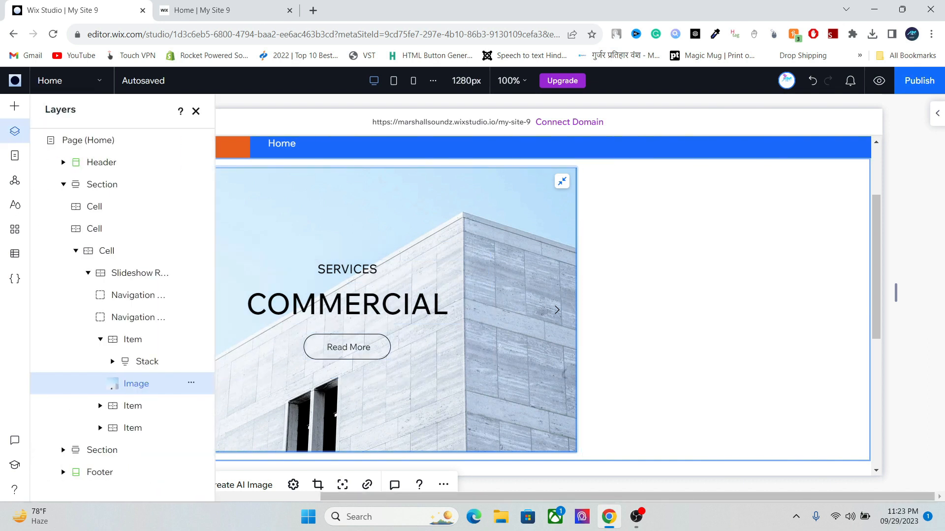
click(137, 295)
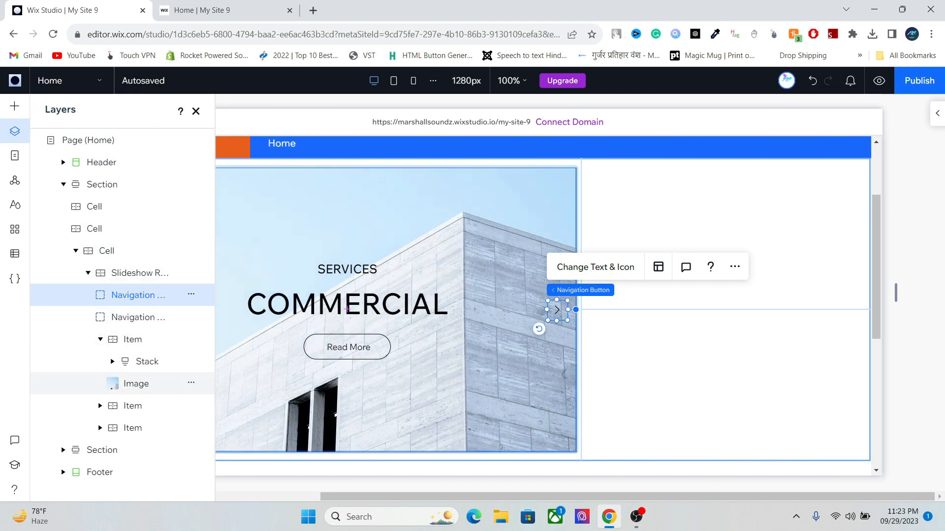
click(137, 384)
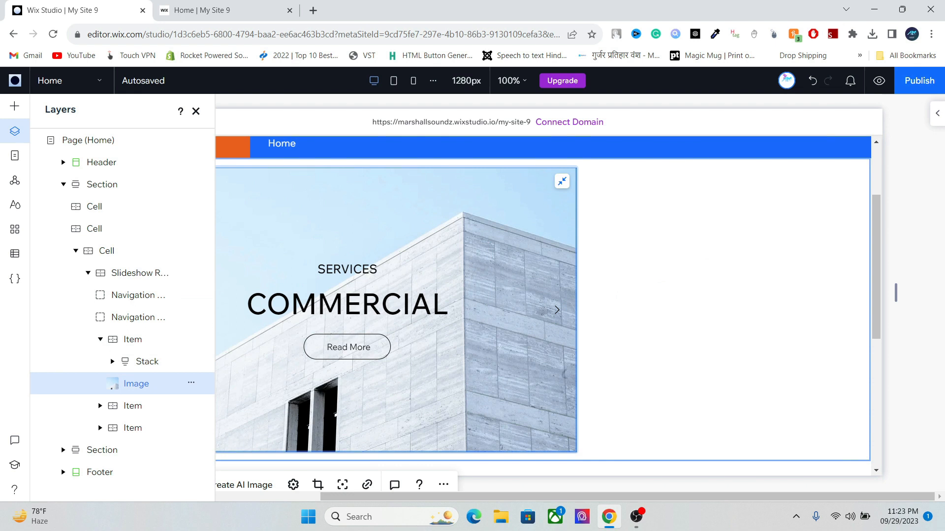
click(196, 111)
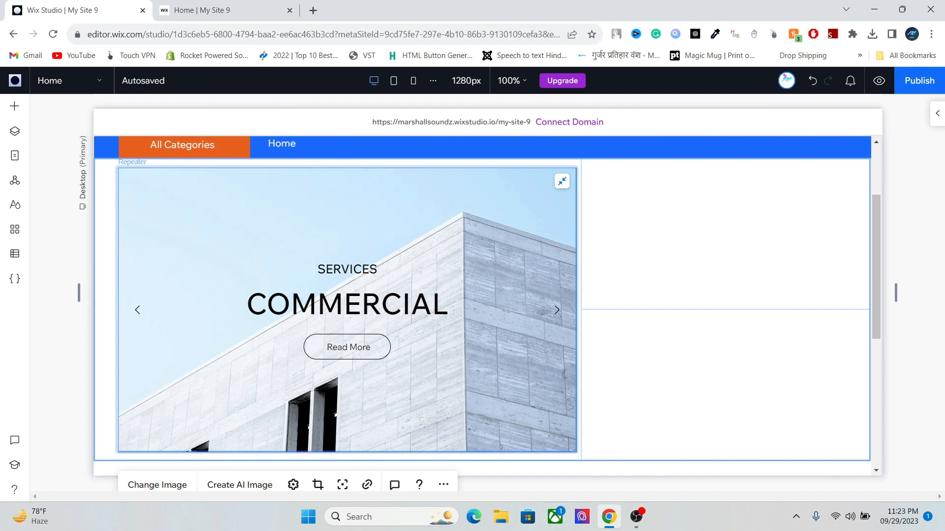
Step: Open canva.com in a new browser tab
click(313, 10)
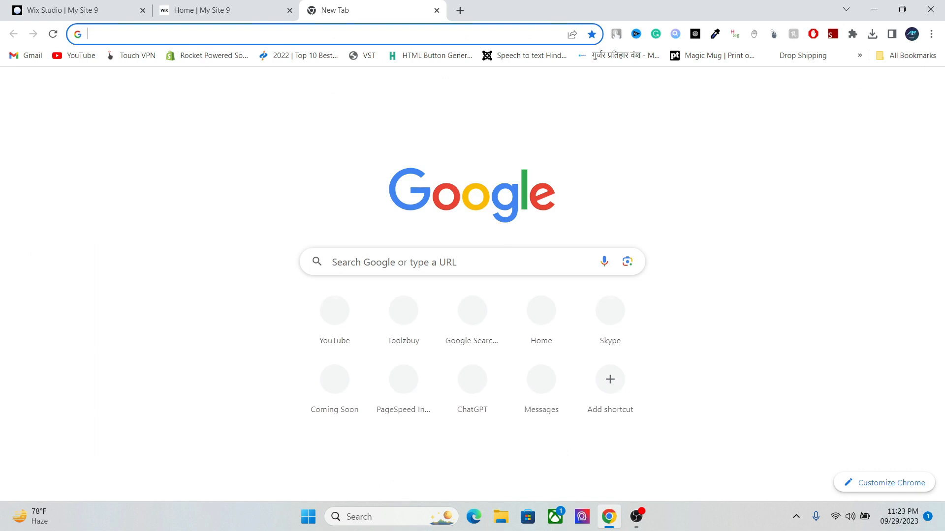
text(canva.com)
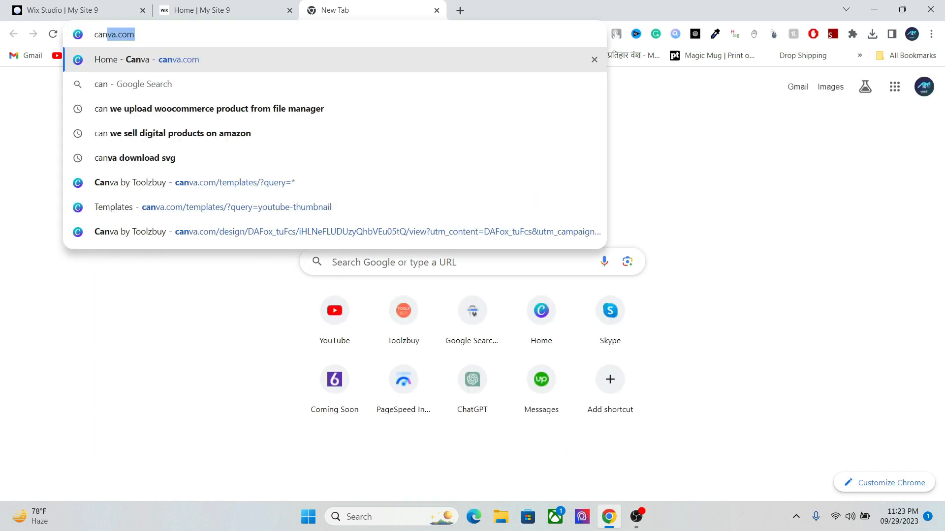
key(Return)
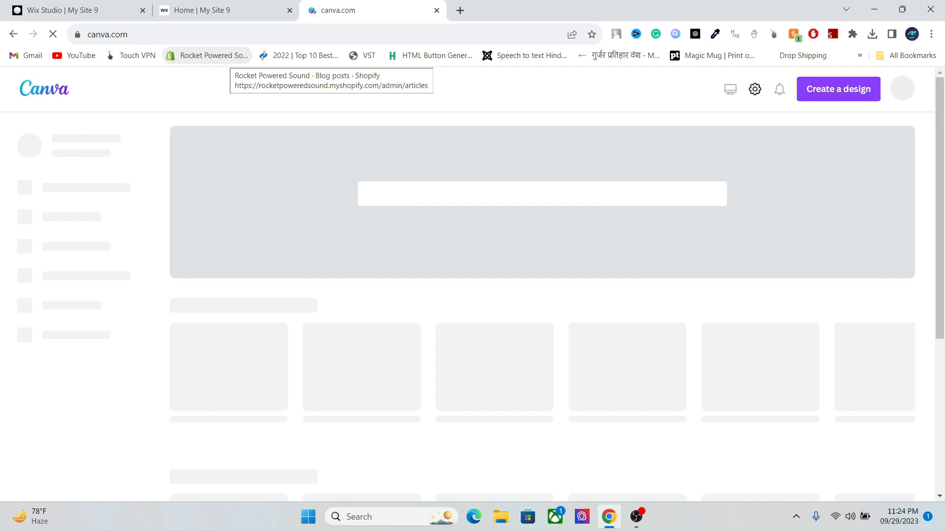
Step: Check the slide image's size in Wix Studio and create a blank custom-size design of 744 × 462 px in Canva
click(82, 10)
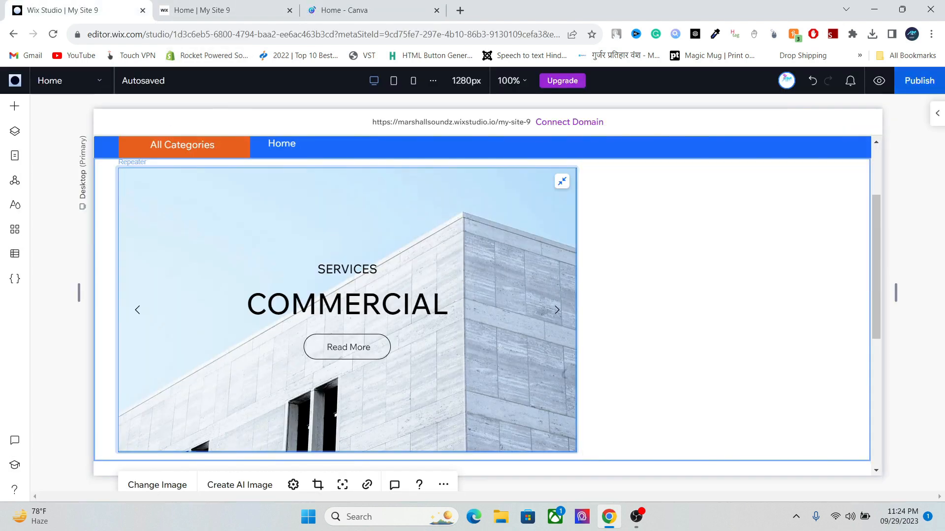
click(937, 113)
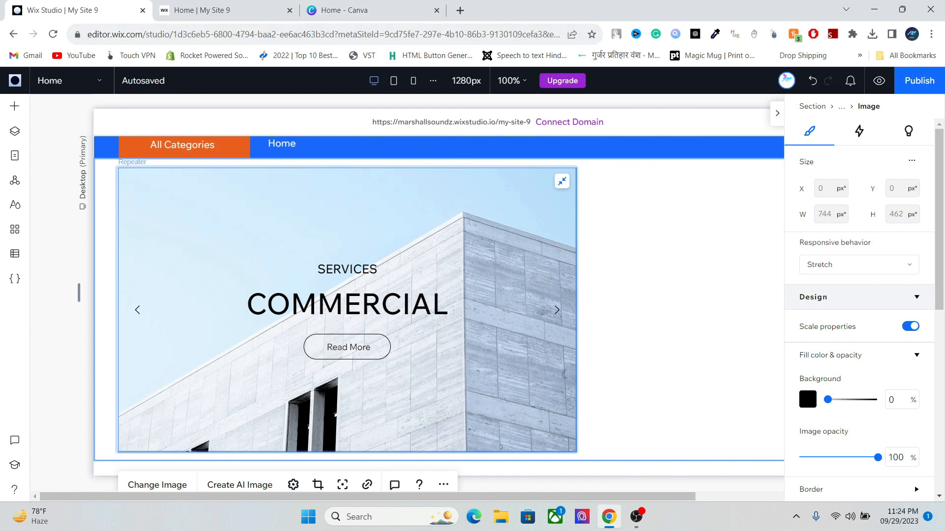
click(364, 11)
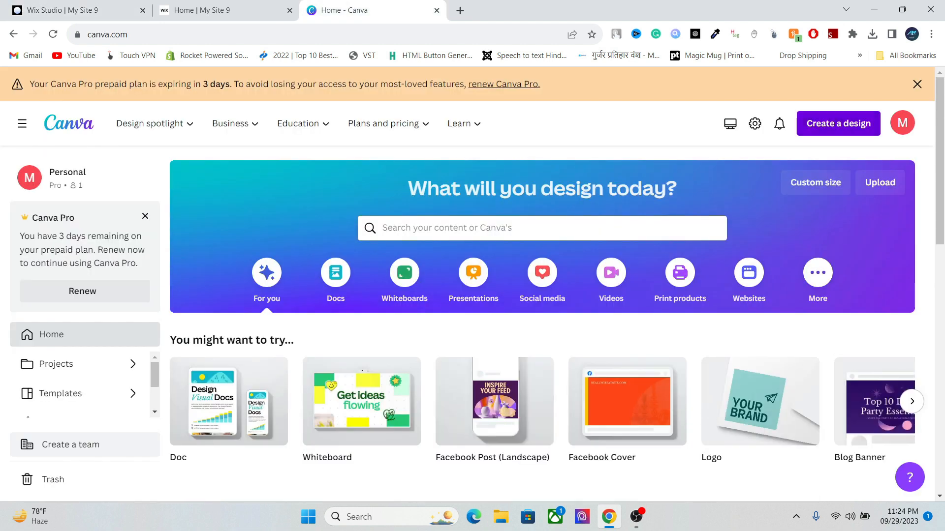
click(838, 123)
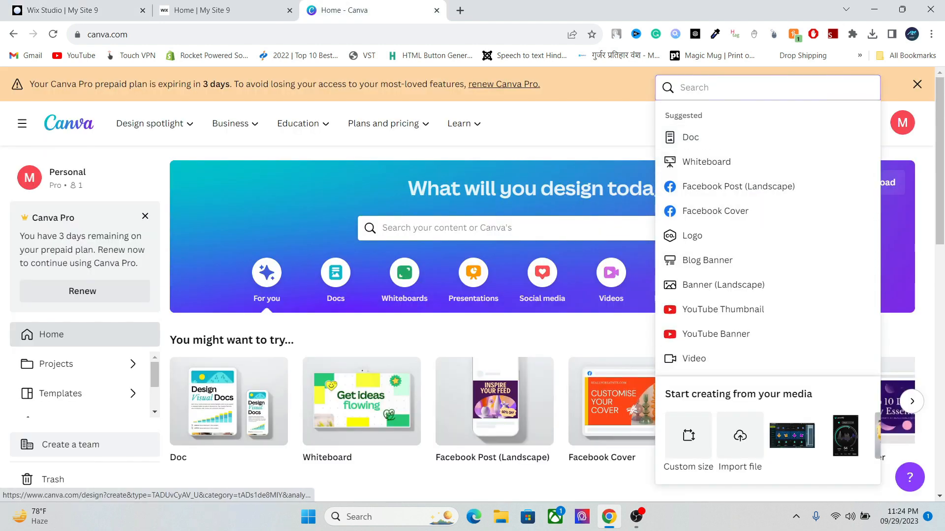
click(688, 435)
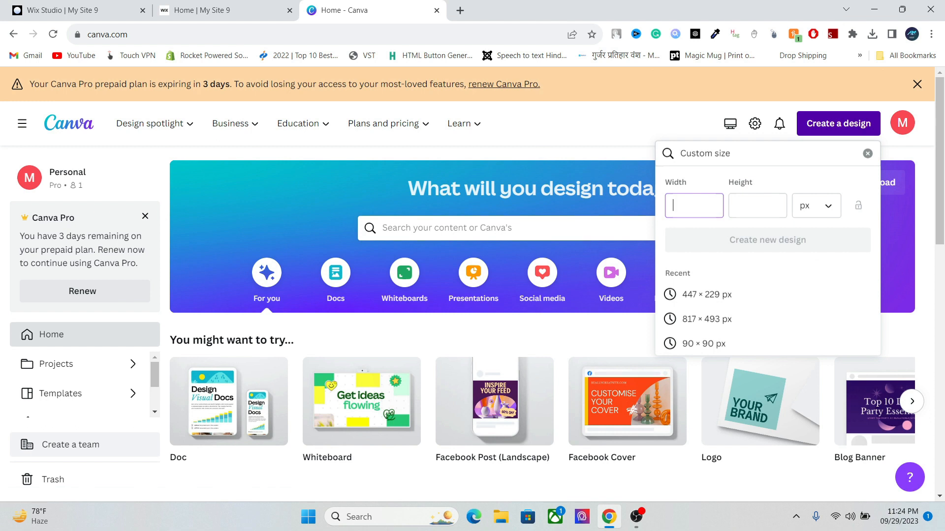
text(744)
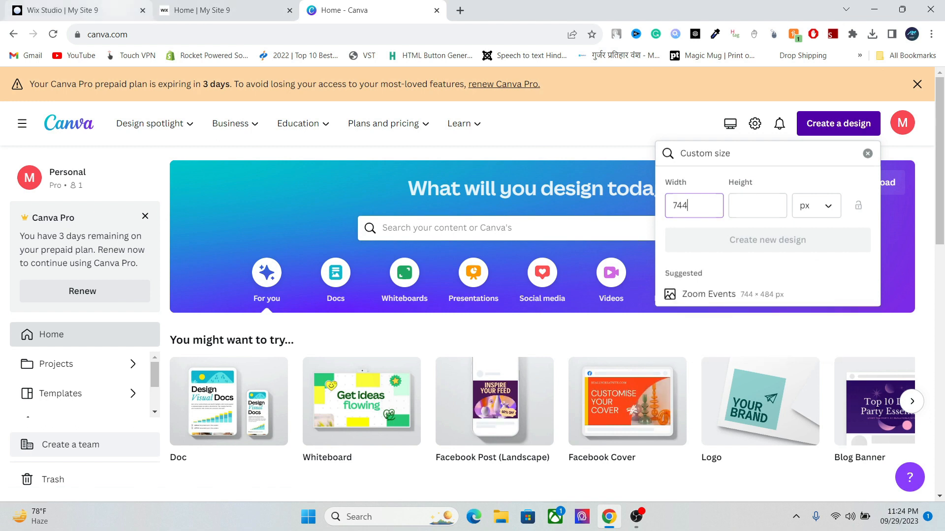
key(ctrl+1)
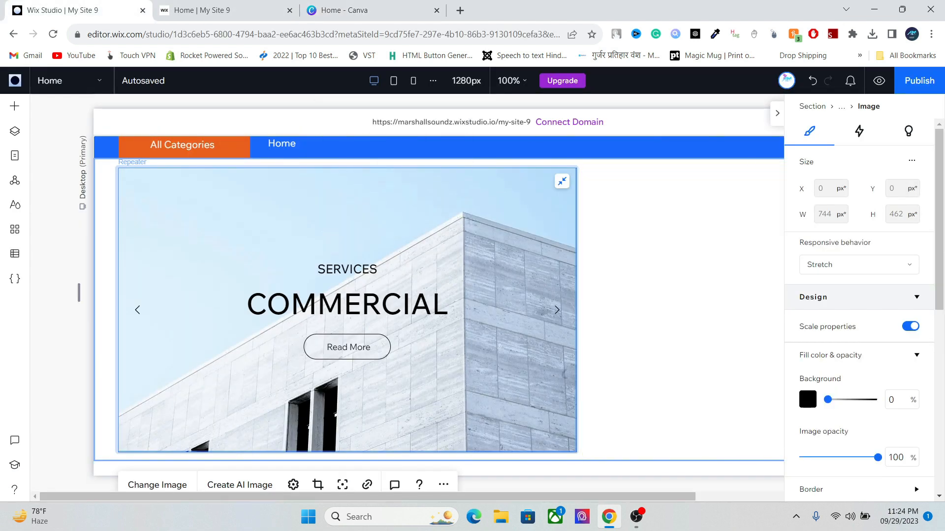
key(ctrl+3)
click(757, 206)
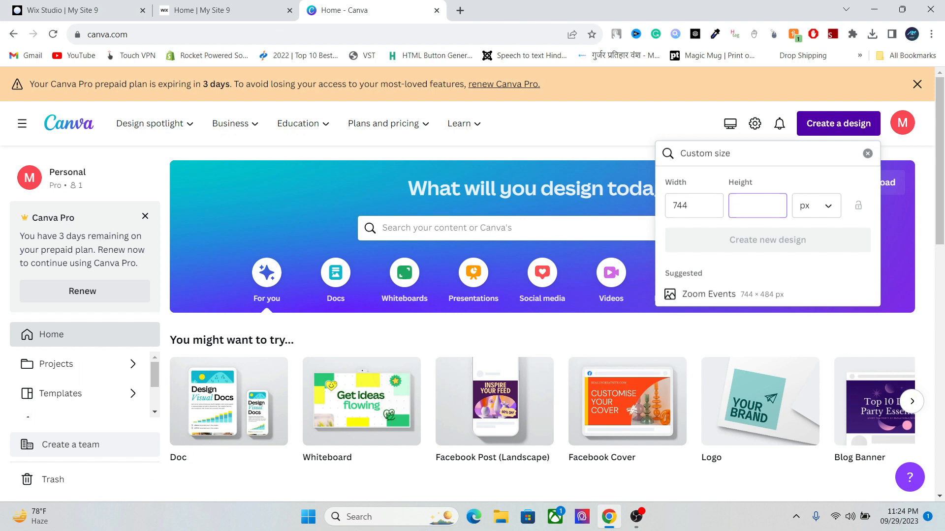
text(462)
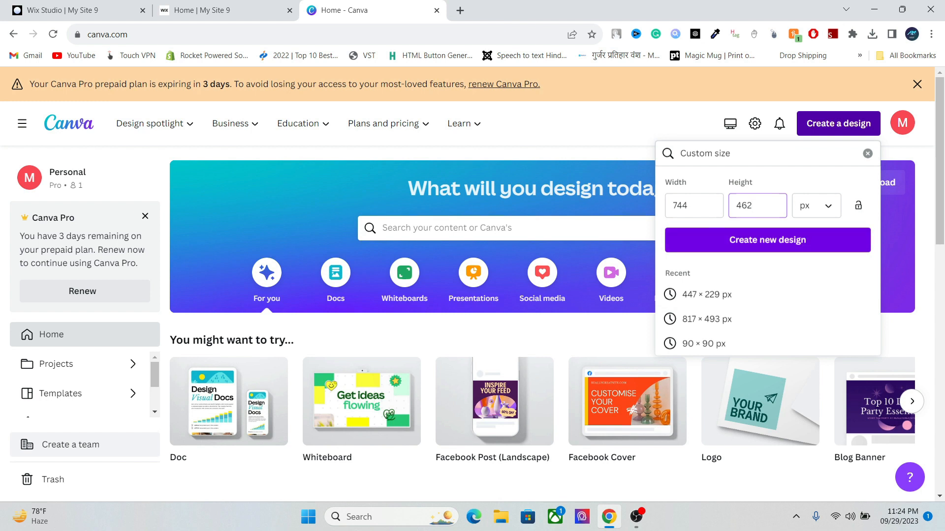
key(Return)
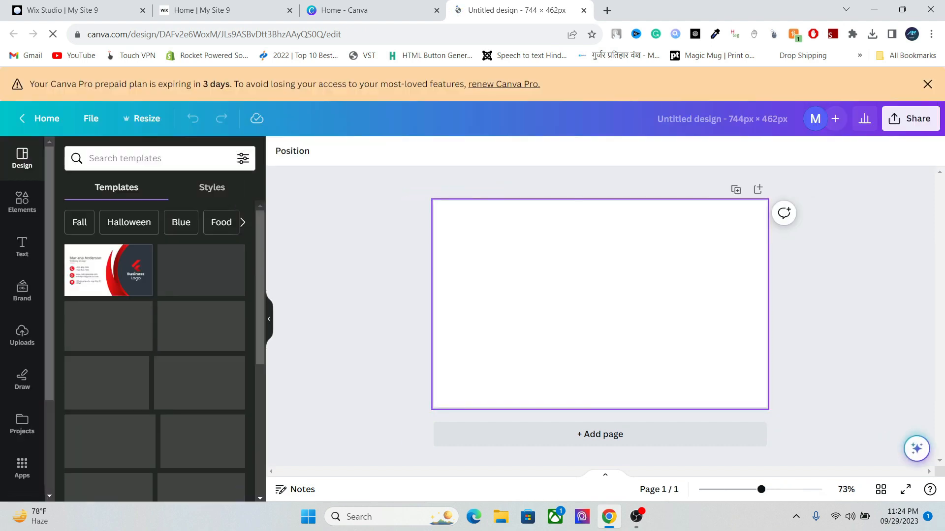
Step: Add the recently used photo of black gift boxes to the blank page and enlarge it to cover the whole page
click(23, 202)
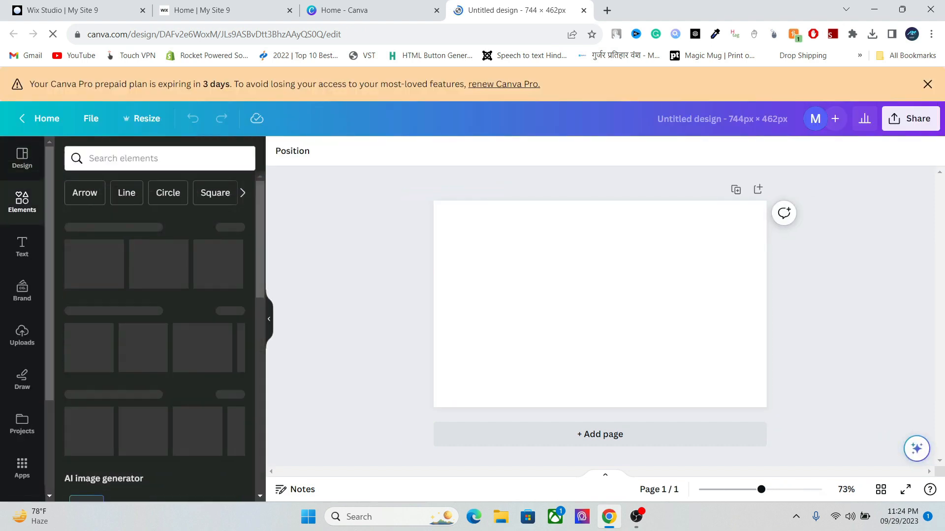
click(148, 158)
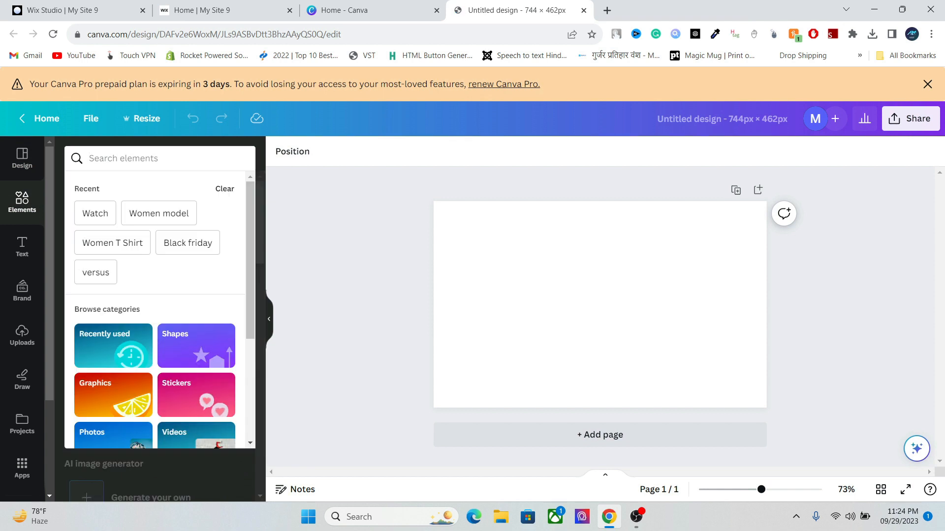
click(334, 189)
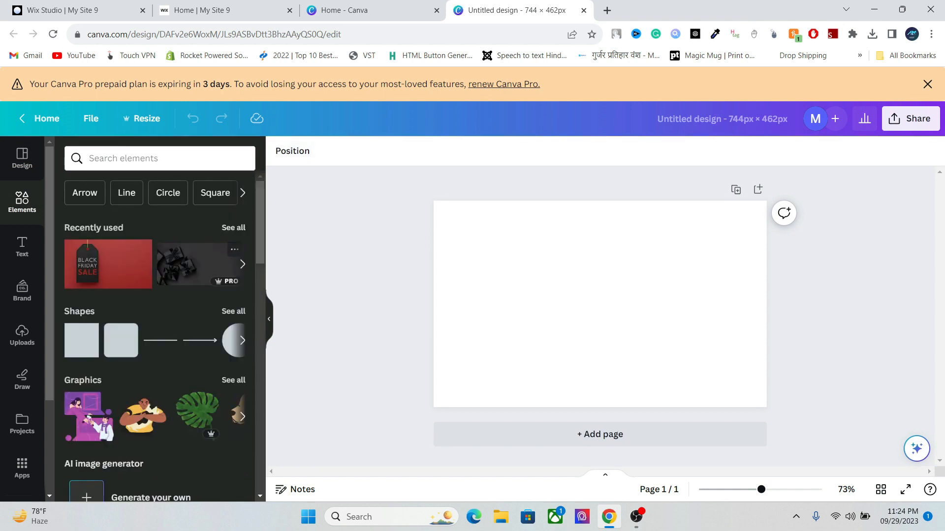
click(243, 264)
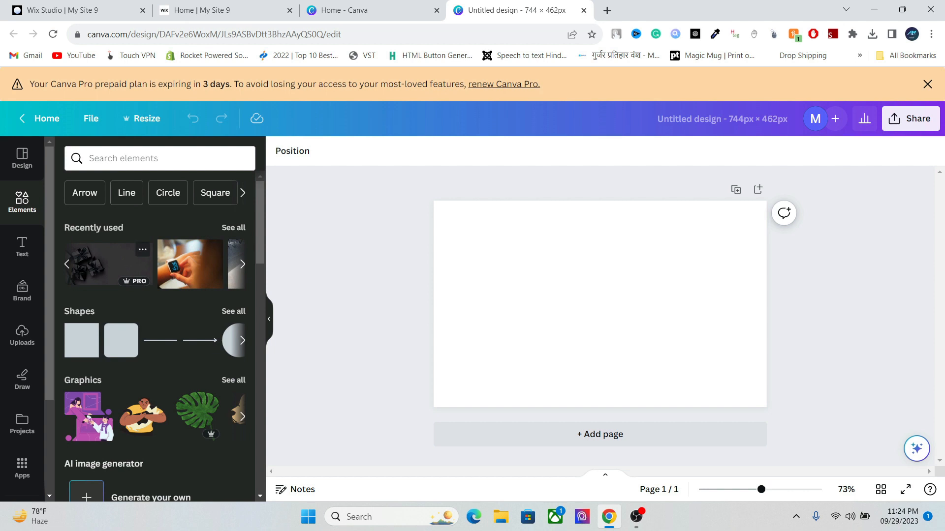
click(108, 264)
drag(566, 297, 547, 264)
drag(725, 340, 811, 382)
drag(621, 381, 622, 407)
key(Escape)
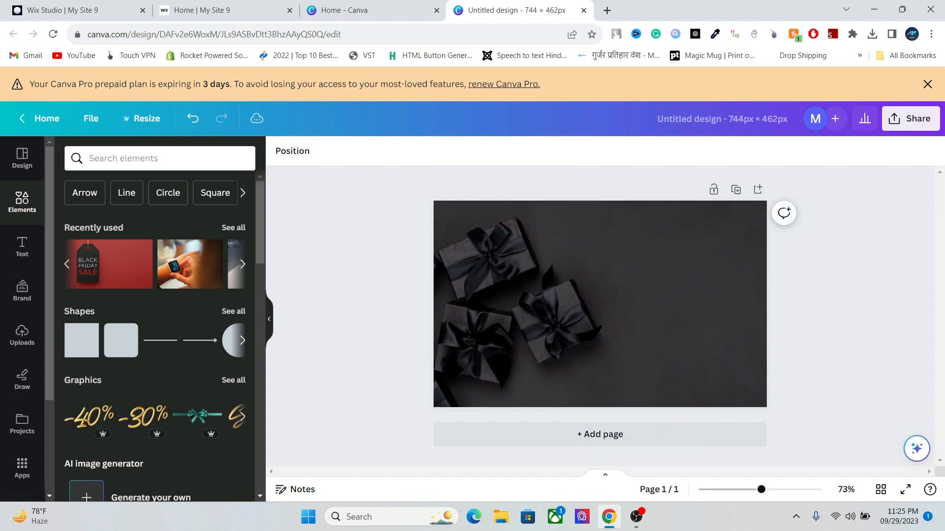
Step: Download the gift box design as a PNG at 1.5 times its size
click(911, 118)
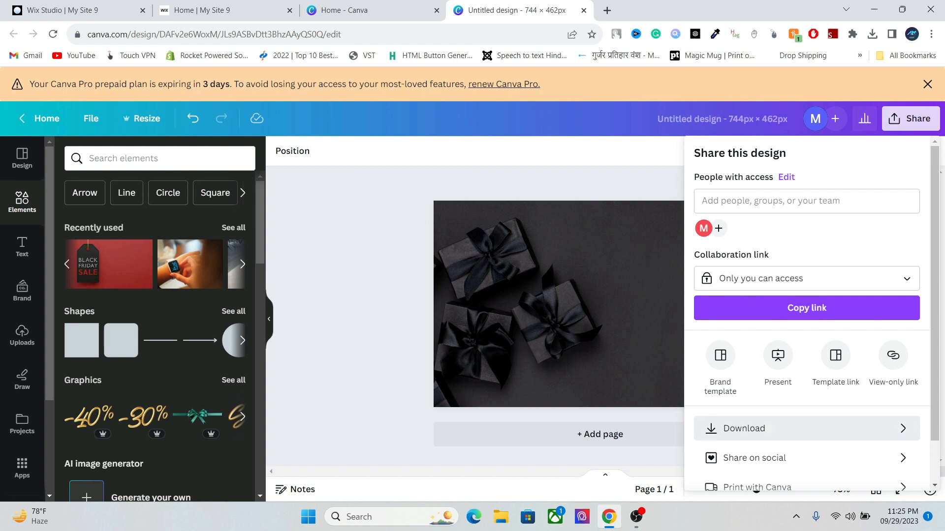
click(744, 429)
drag(738, 246, 772, 246)
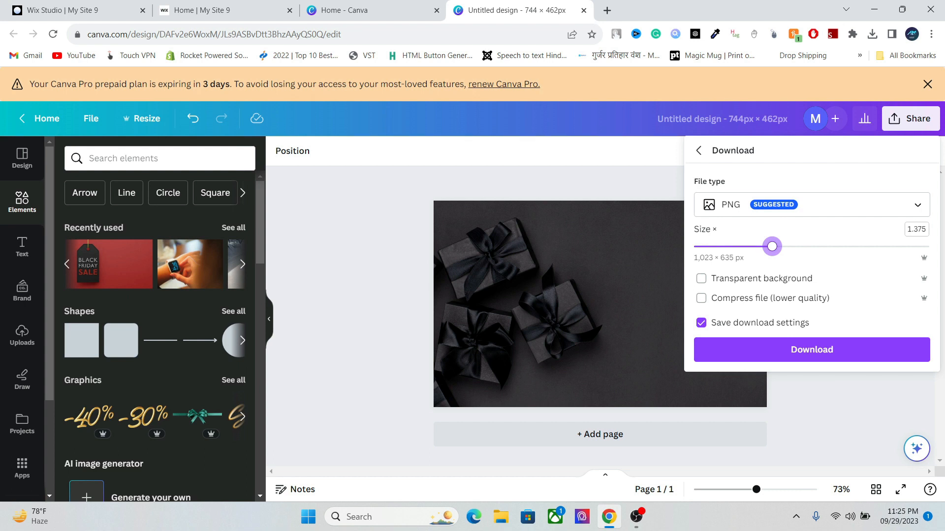
drag(772, 246, 783, 246)
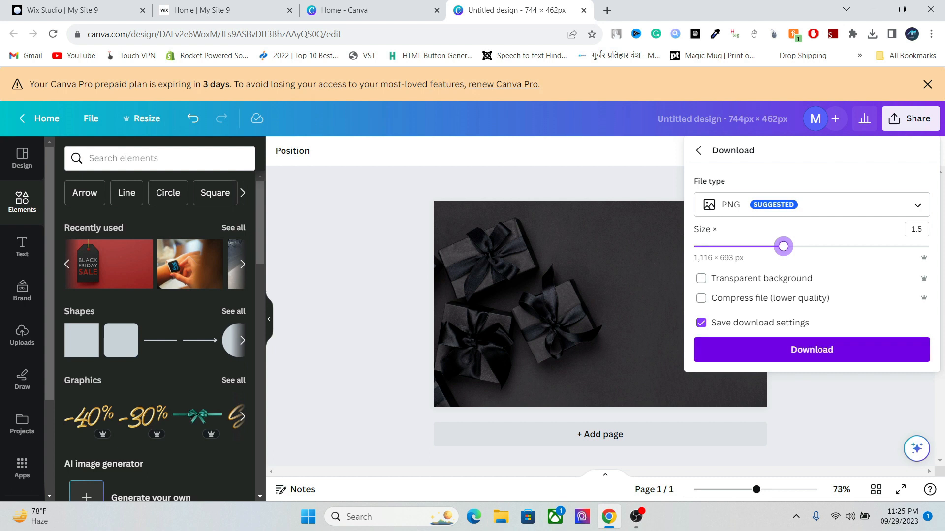
click(812, 349)
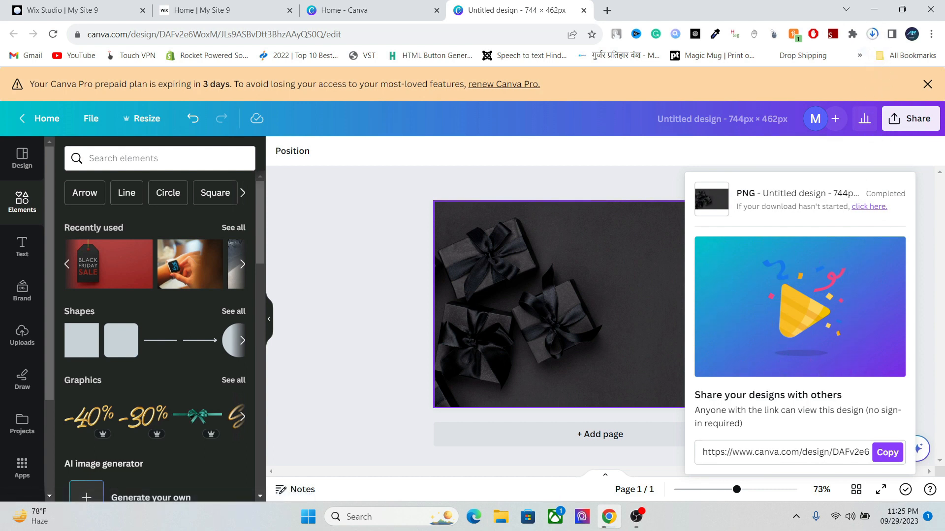
Step: Open the CloudConvert website in a new browser tab
key(ctrl+t)
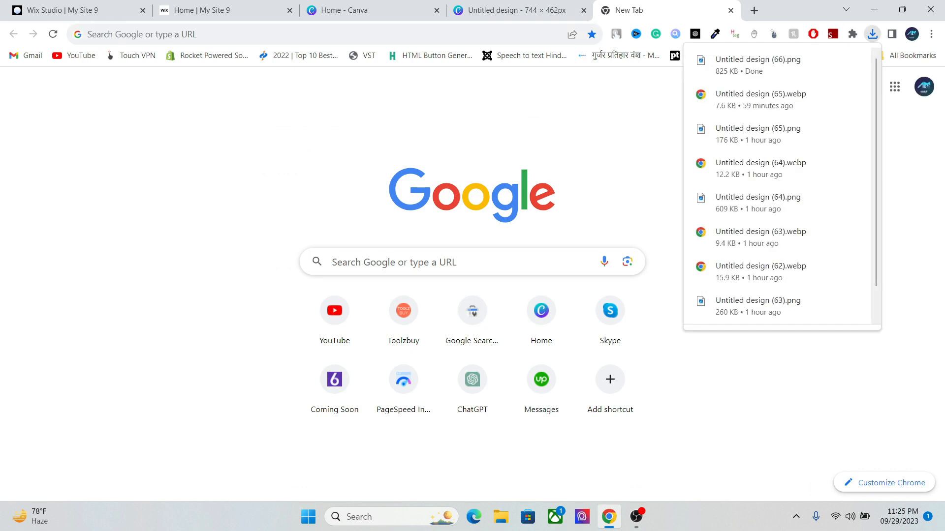
key(ctrl+l)
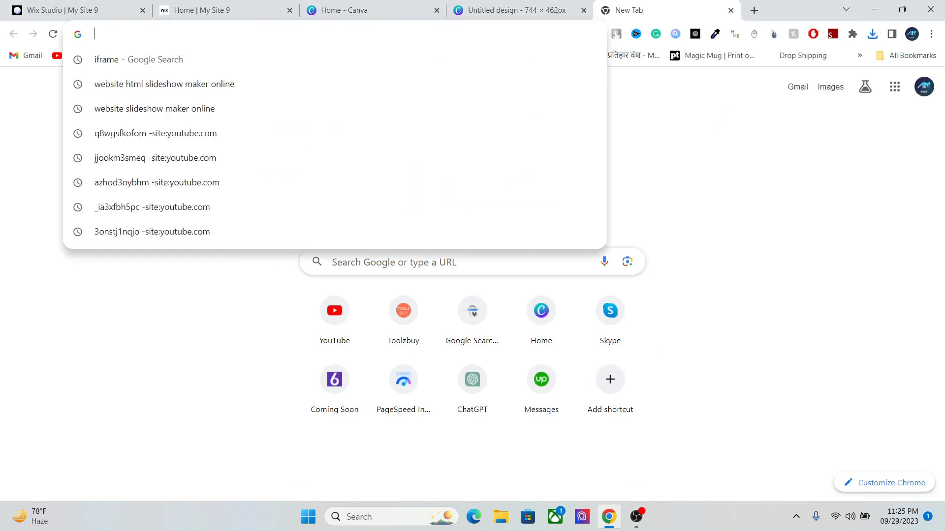
text(cloud)
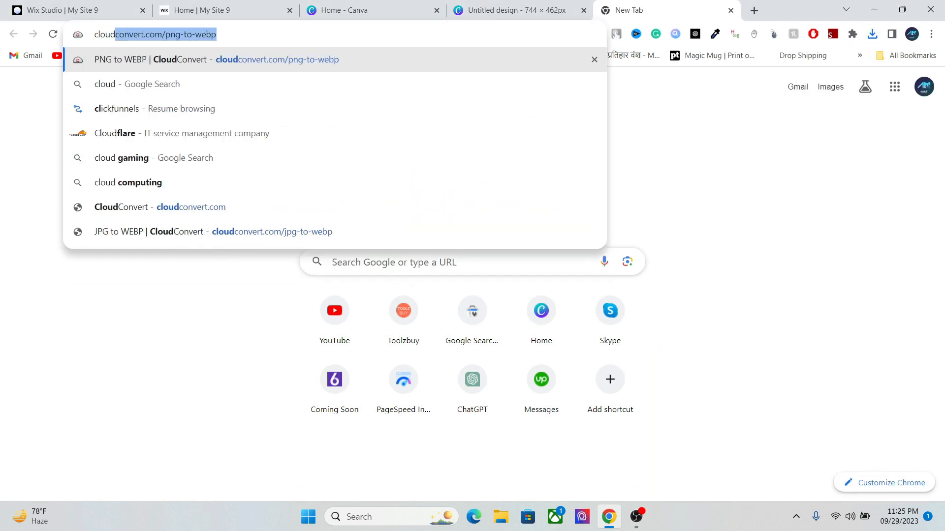
key(Return)
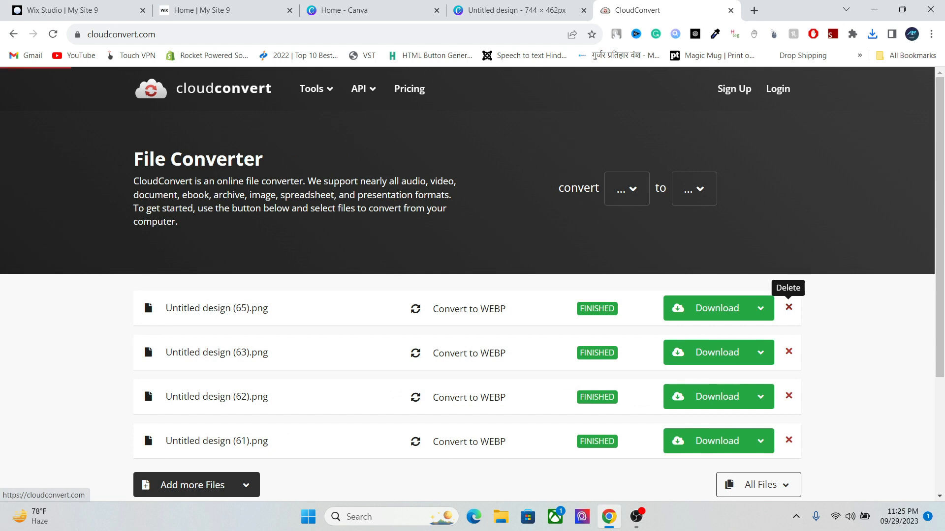
Step: Delete all the previously converted files from the CloudConvert file list
click(788, 307)
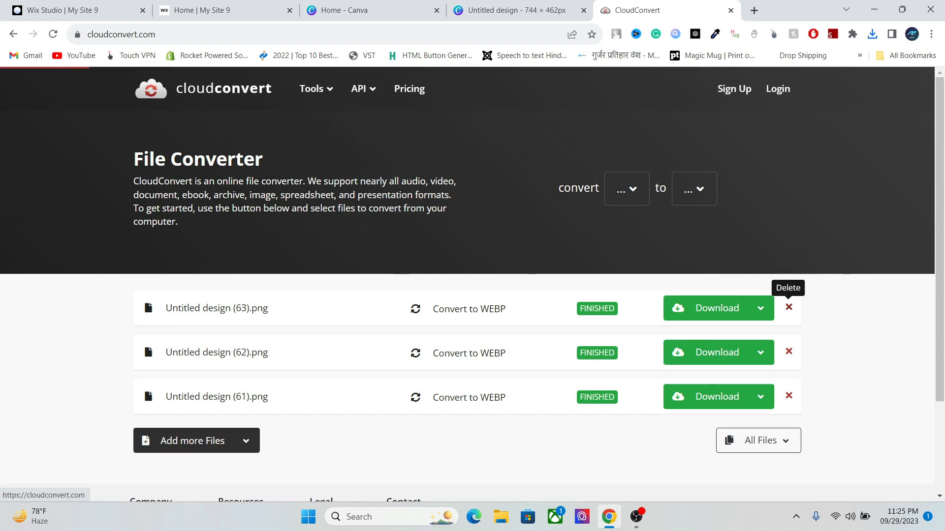
click(788, 307)
click(789, 307)
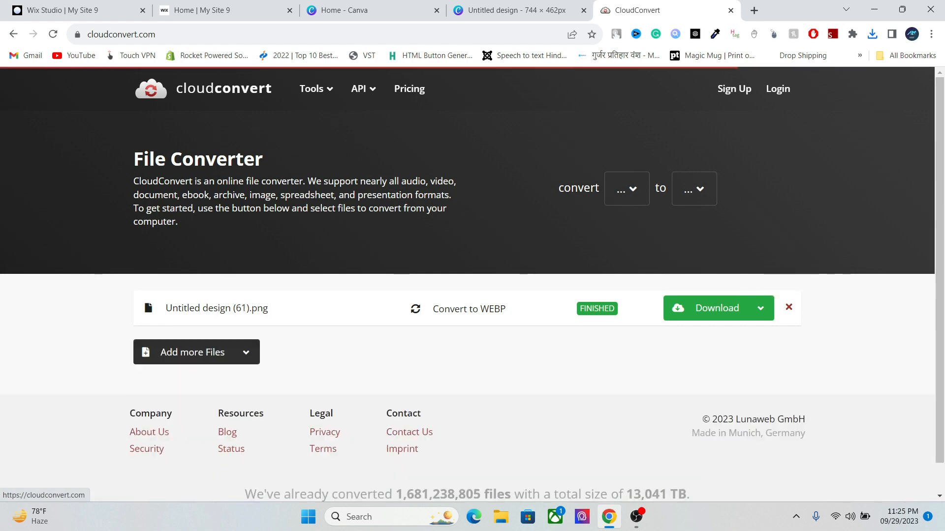
click(789, 307)
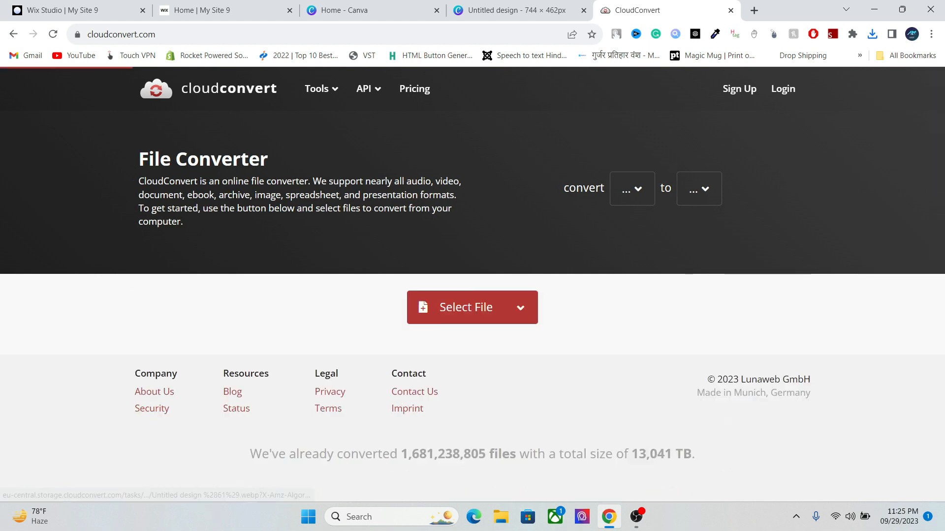
Step: Add Untitled design (66).png from the Downloads folder to the converter and choose WEBP as the output format
click(462, 307)
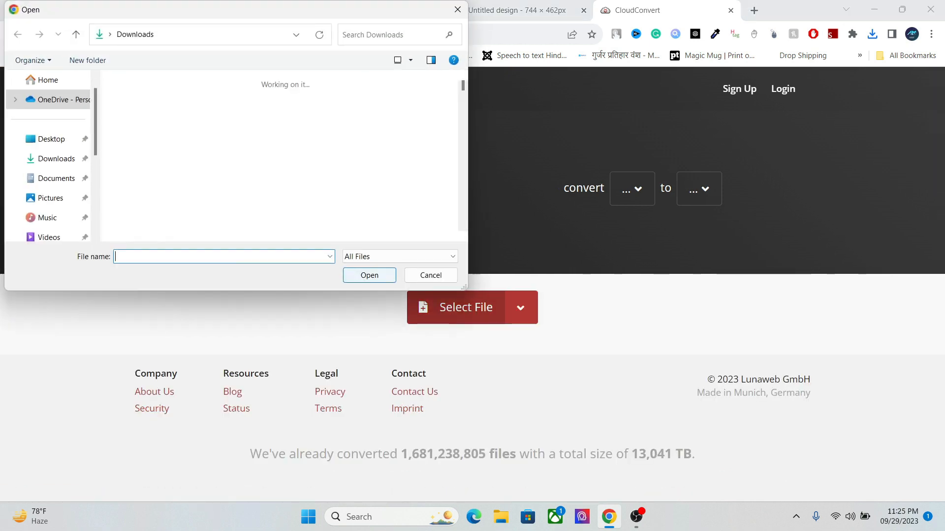
click(144, 130)
click(369, 276)
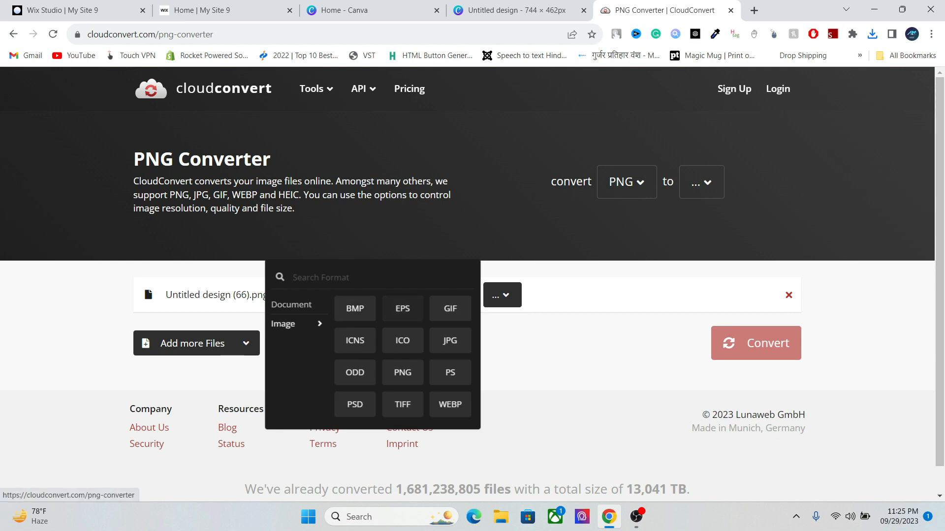
click(450, 404)
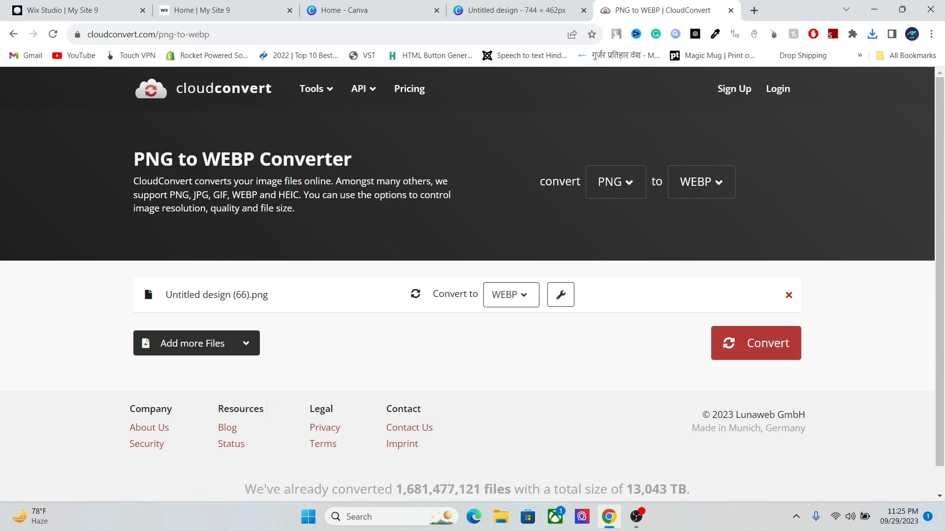
Step: Convert the PNG and download the resulting WEBP file, and show the browser's recent downloads
click(756, 343)
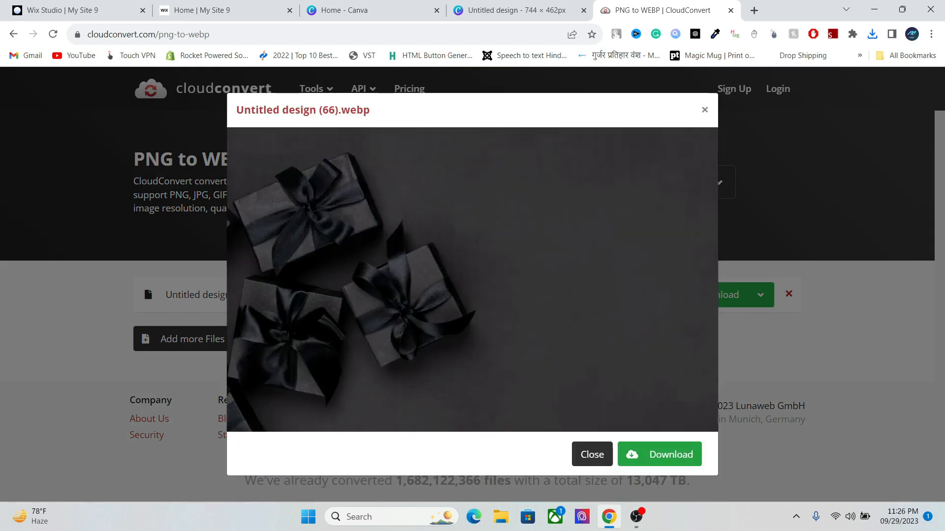
click(659, 455)
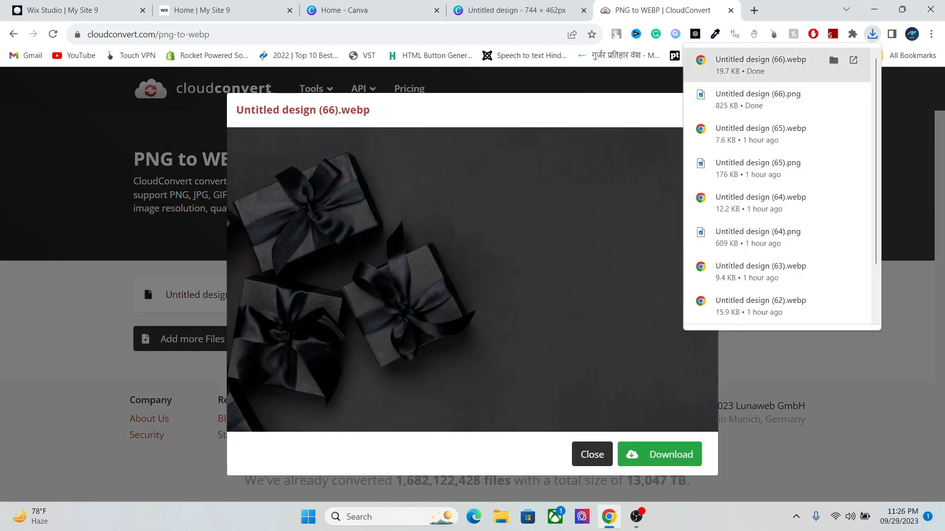
click(872, 34)
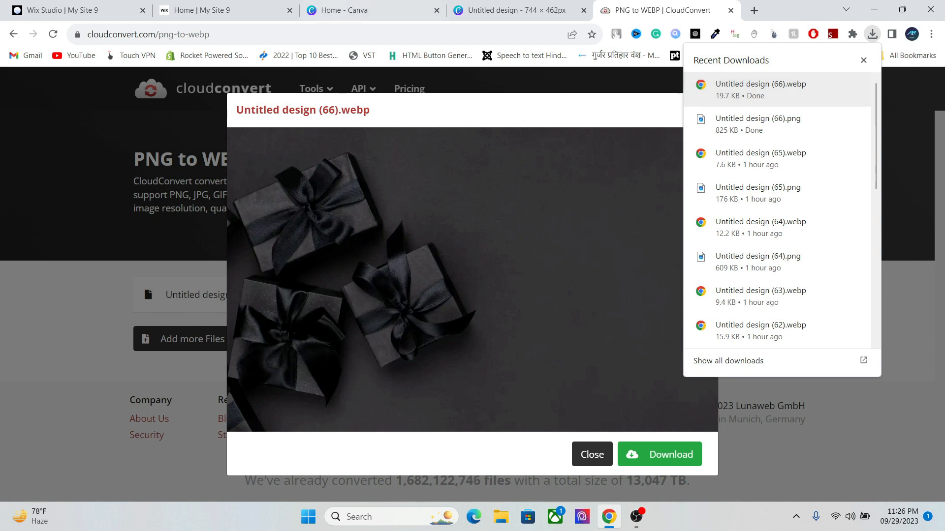
Step: Switch to the Wix Studio editor and replace the first slide's image with Untitled design (66).webp uploaded from the Downloads folder
click(74, 10)
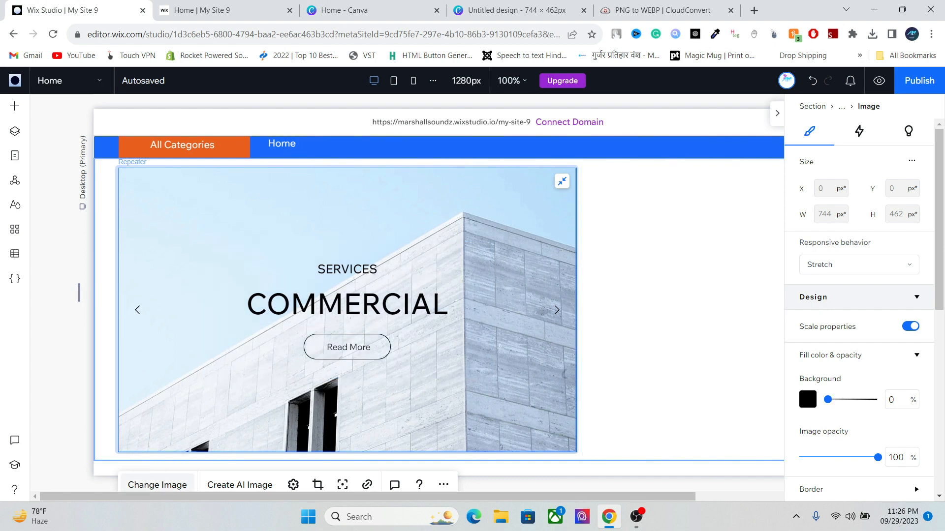
click(157, 484)
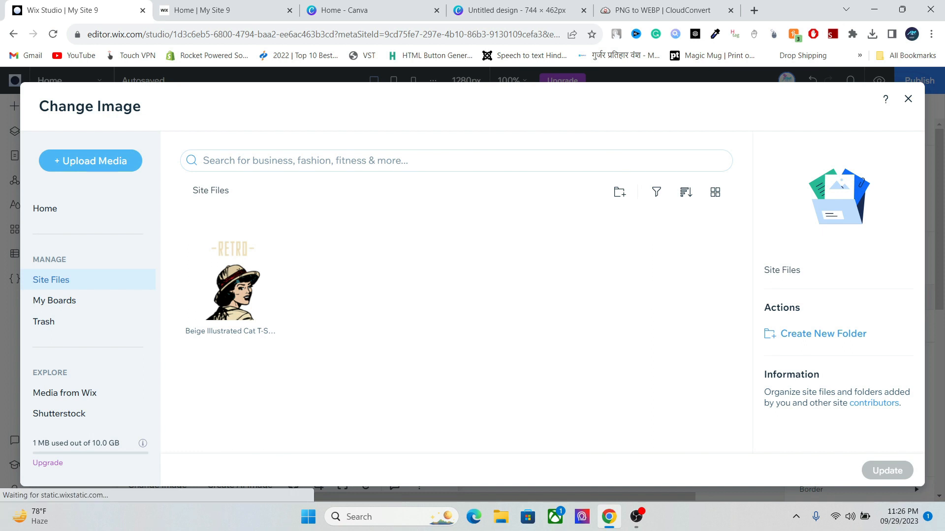
click(90, 161)
click(489, 327)
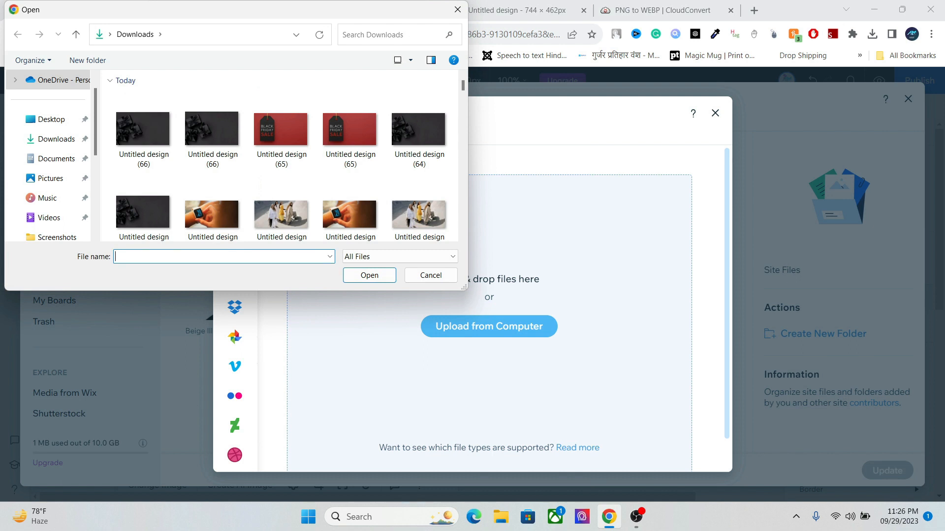
click(142, 129)
click(369, 276)
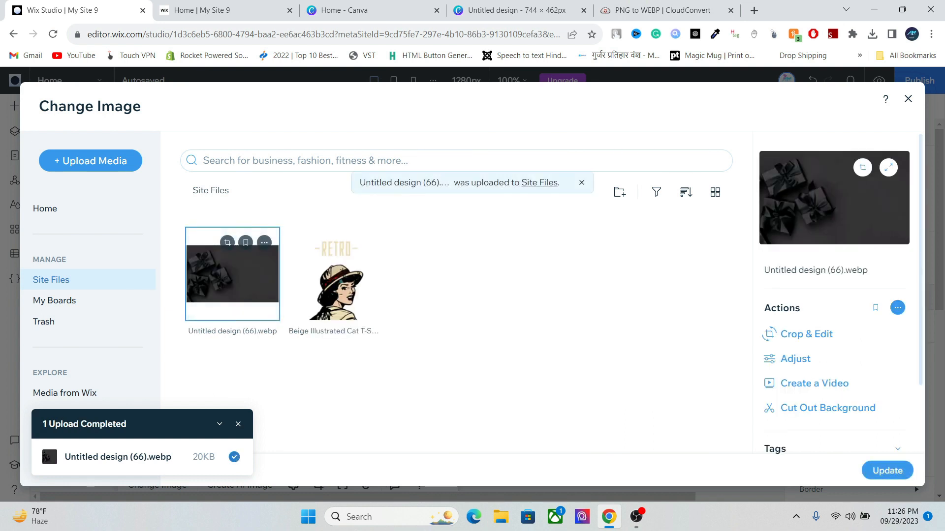
click(887, 470)
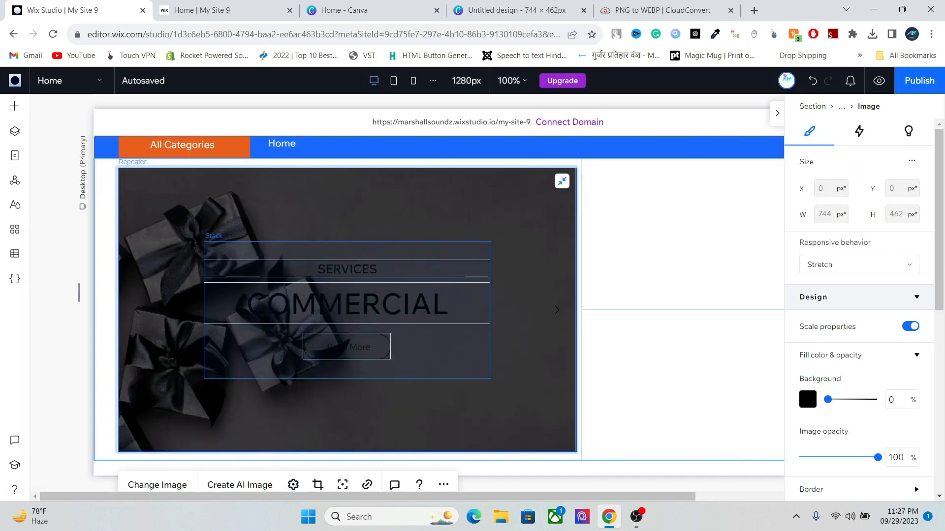
Step: Narrow the slide's text stack to about 370 px wide and move it beside the gift boxes, at about X 343 and Y 120
click(347, 305)
drag(347, 309, 453, 280)
drag(581, 309, 523, 309)
drag(347, 309, 381, 309)
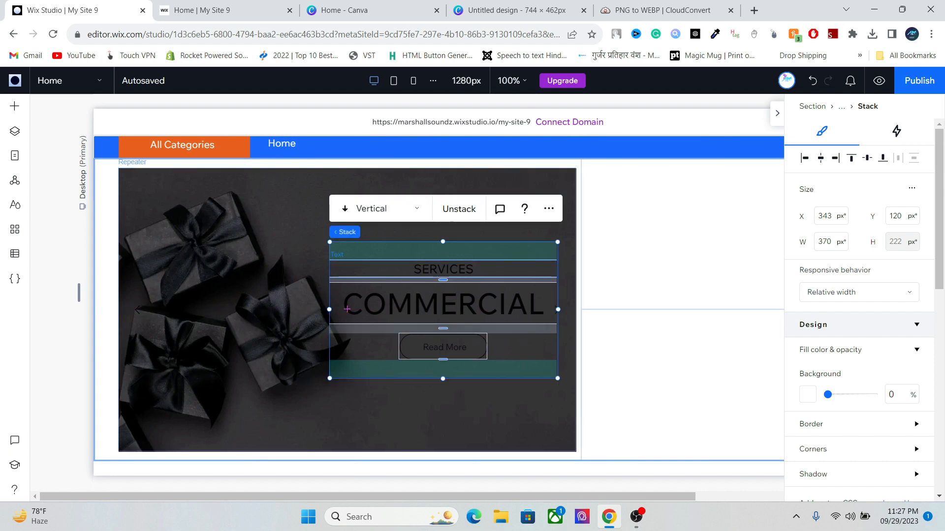
Step: Change the color of the SERVICES text on the slide to white (#FFFFFF)
double_click(443, 269)
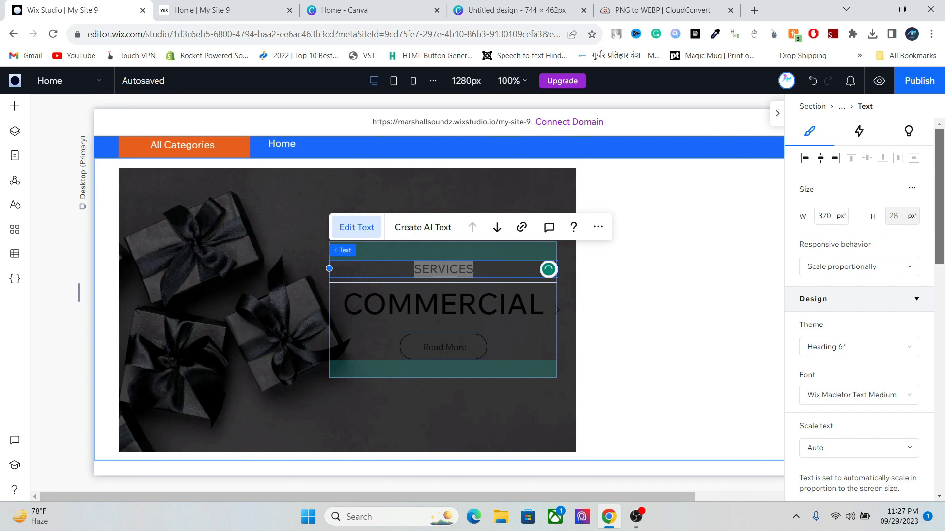
scroll(859, 295, down, 5)
click(910, 351)
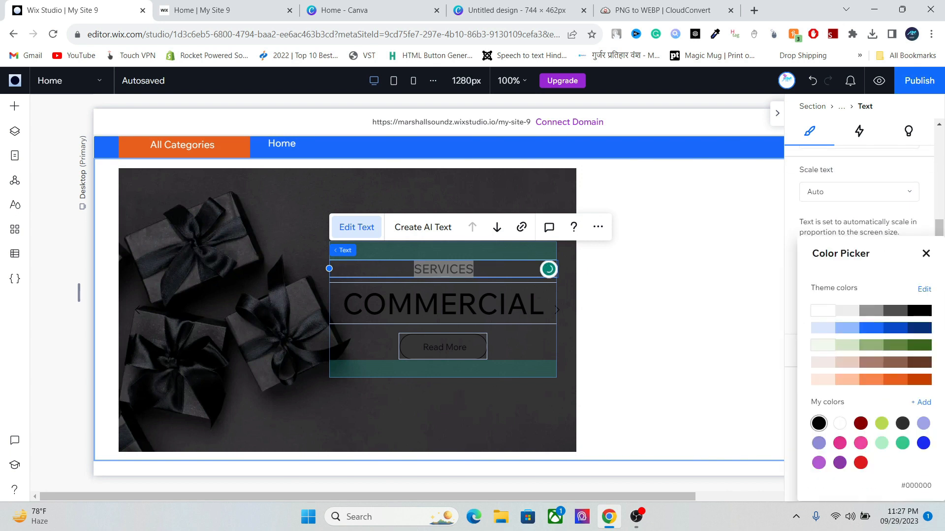
click(823, 311)
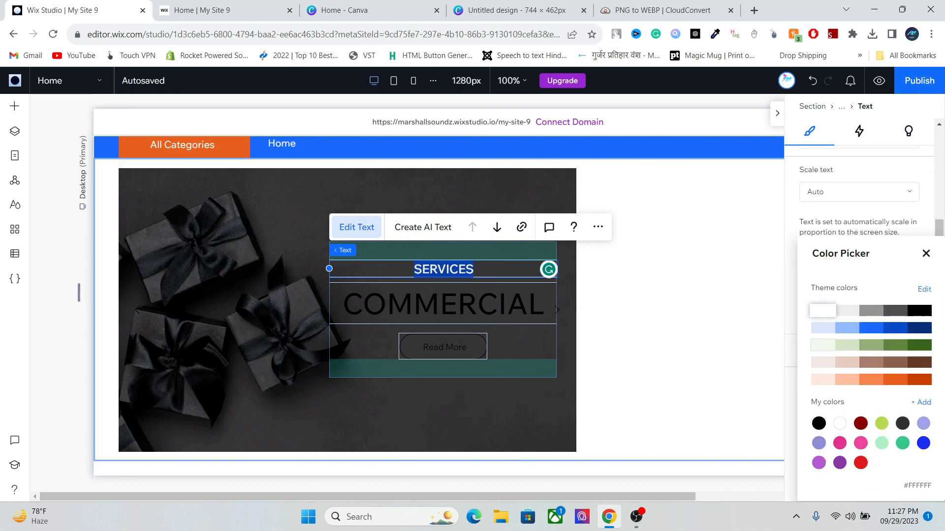
click(926, 254)
Step: Change the color of the COMMERCIAL heading to white (#FFFFFF)
double_click(444, 304)
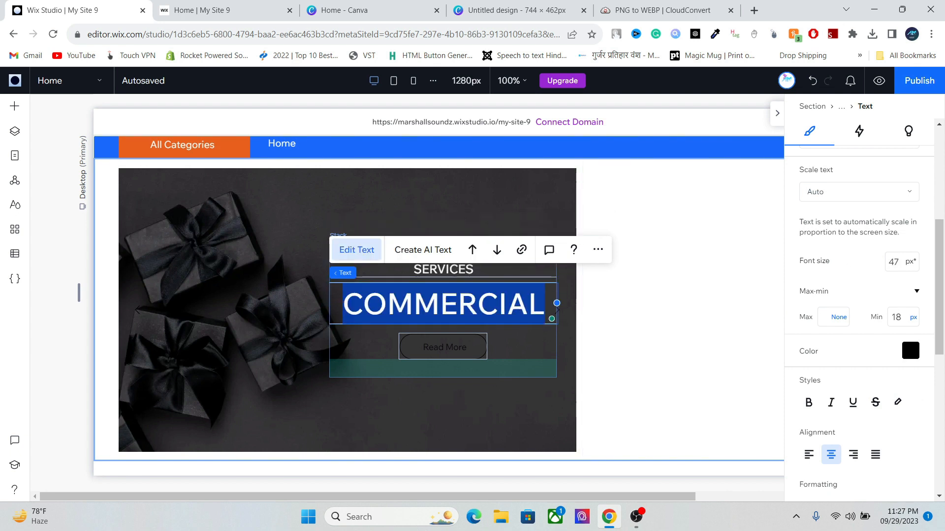
click(910, 350)
click(823, 310)
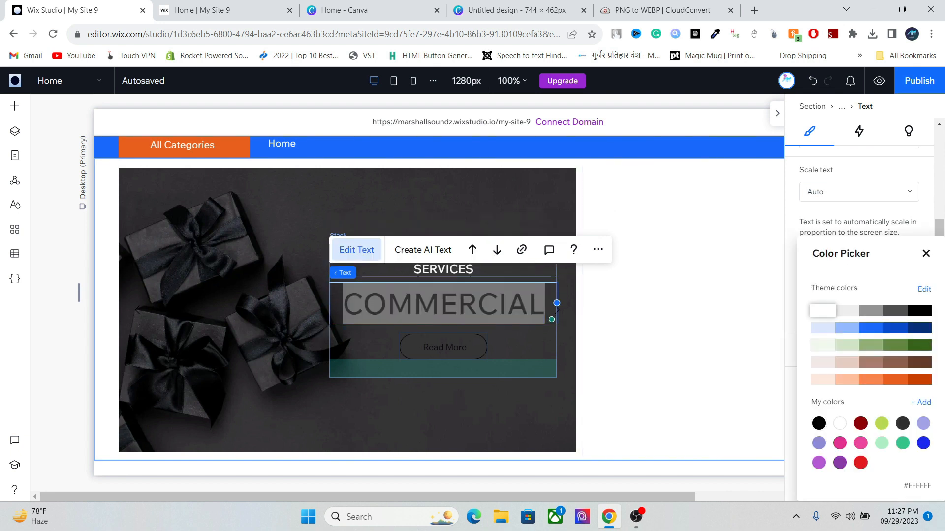
click(926, 253)
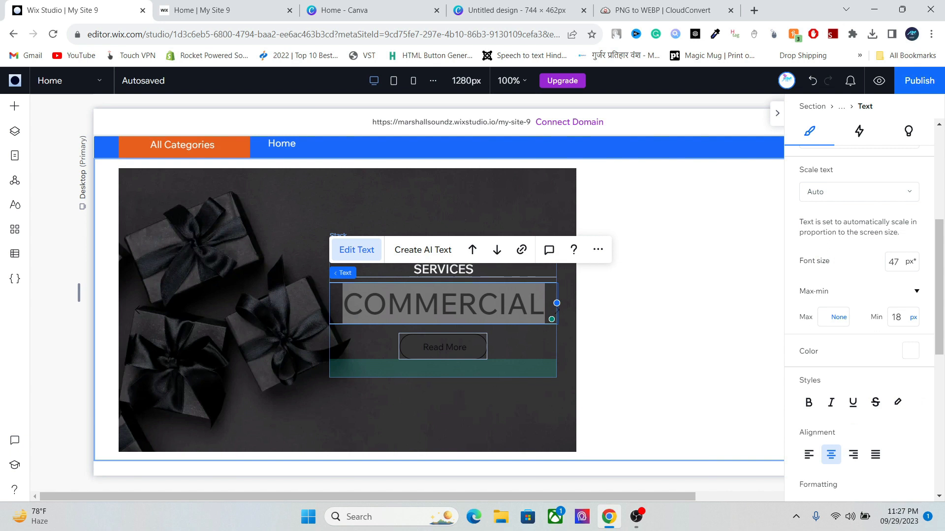
Step: Set the text color of the slide's Read More button to white (#FFFFFF)
click(514, 355)
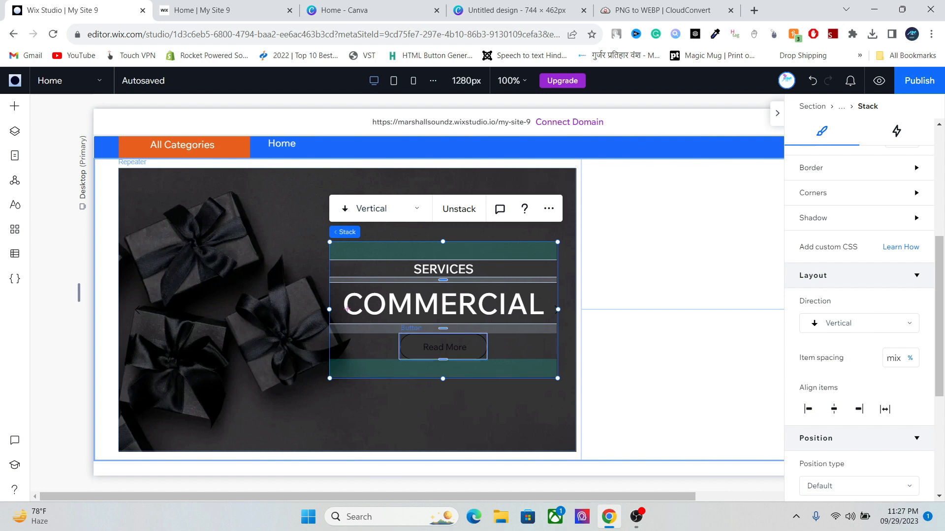
click(441, 347)
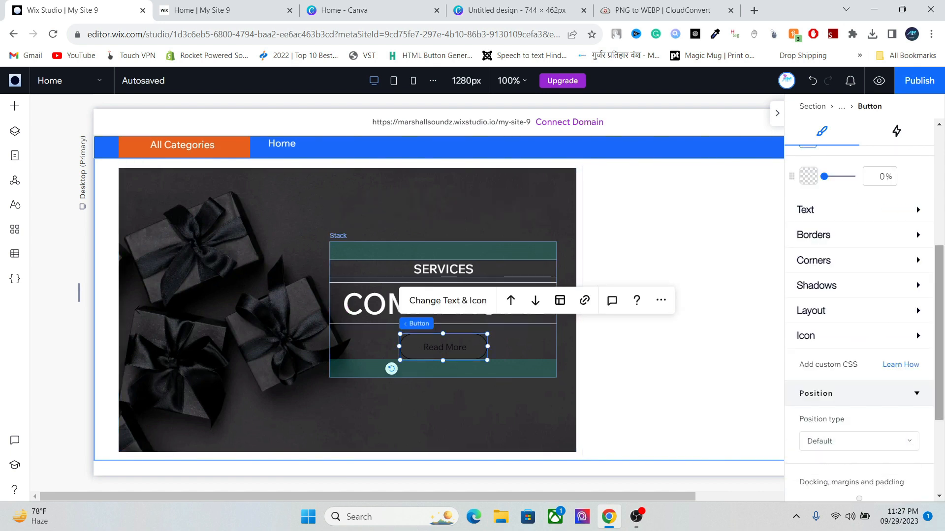
drag(939, 333, 939, 322)
click(859, 233)
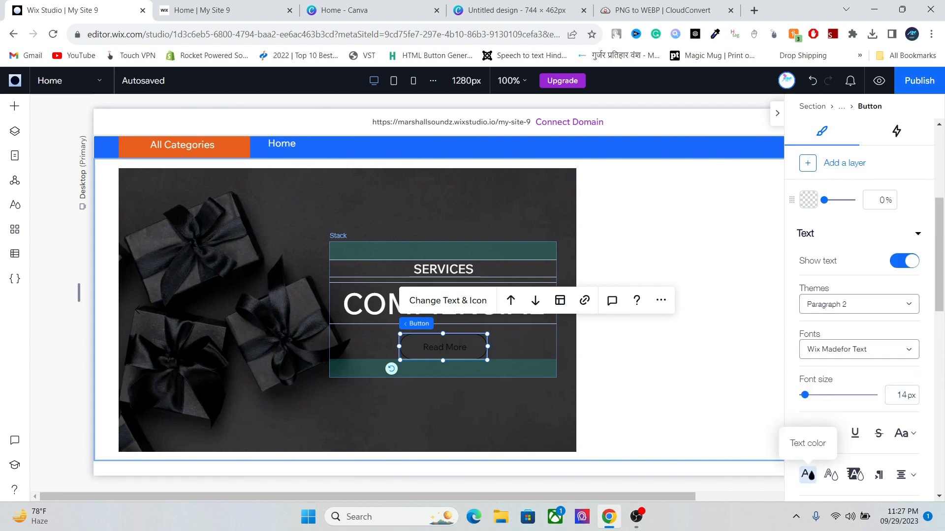
click(807, 475)
click(823, 315)
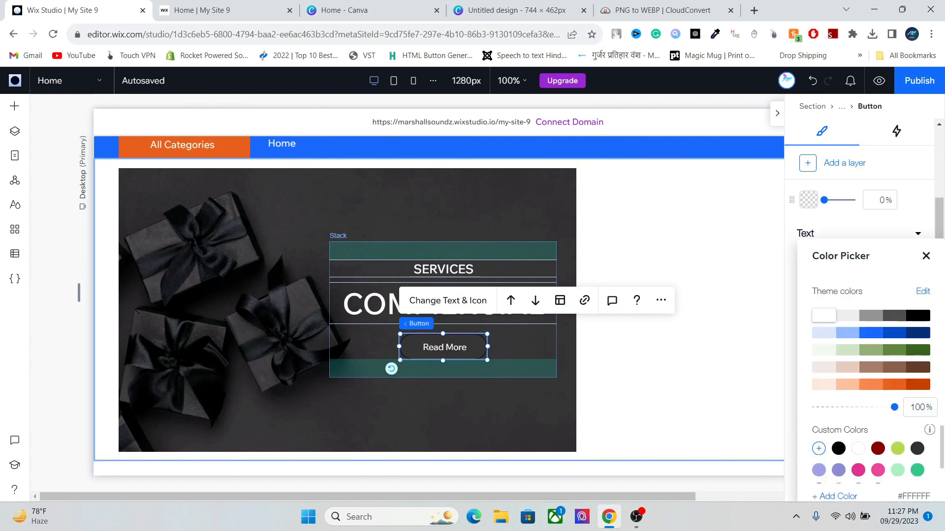
click(926, 256)
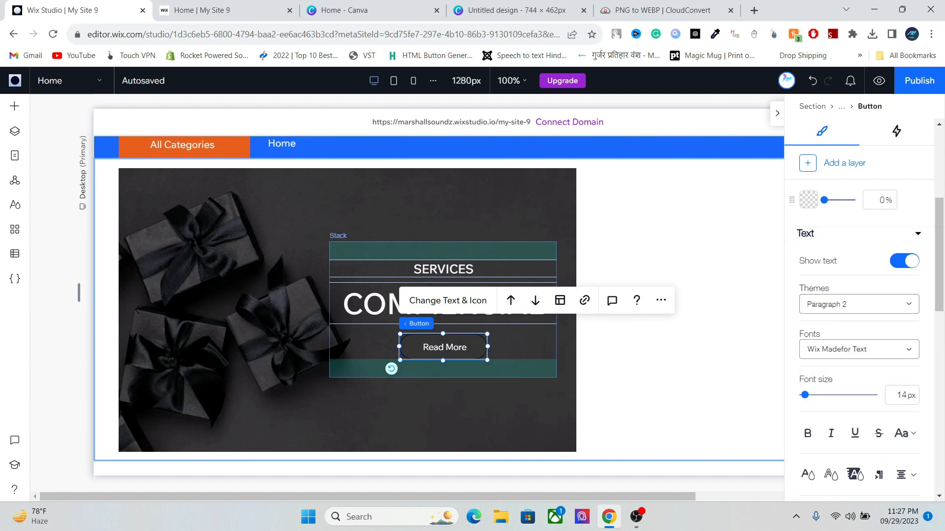
Step: Fill the Read More button with blue #1A6AFF at 100% opacity, and collapse the design settings
drag(825, 200, 853, 200)
key(Left)
key(Left)
key(Left)
click(808, 199)
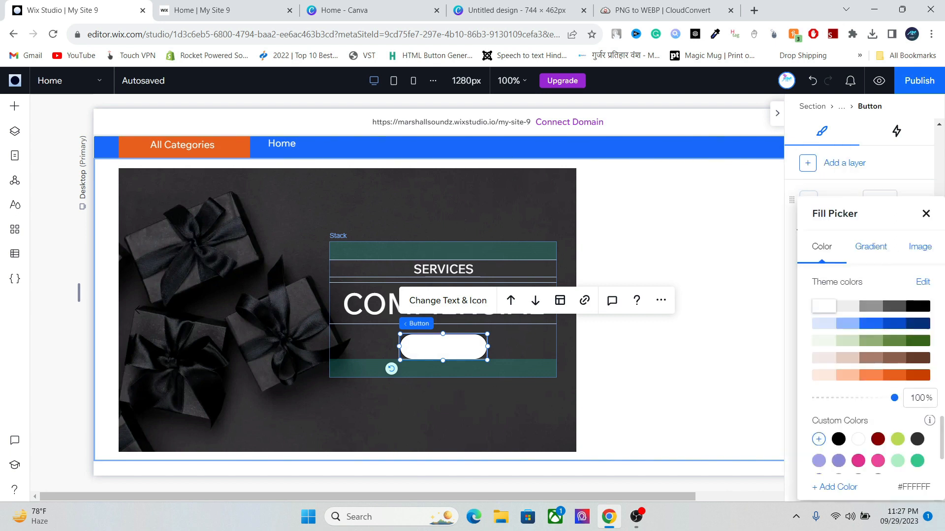
click(871, 323)
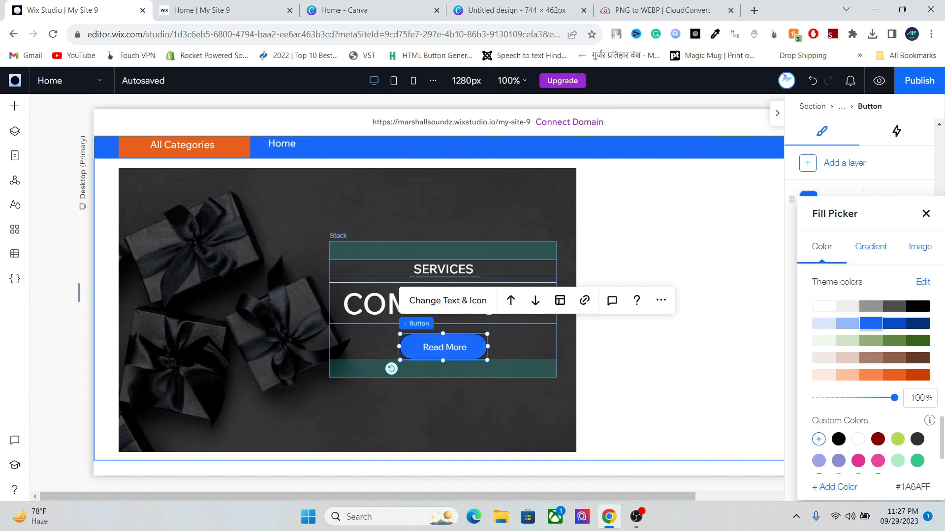
key(Escape)
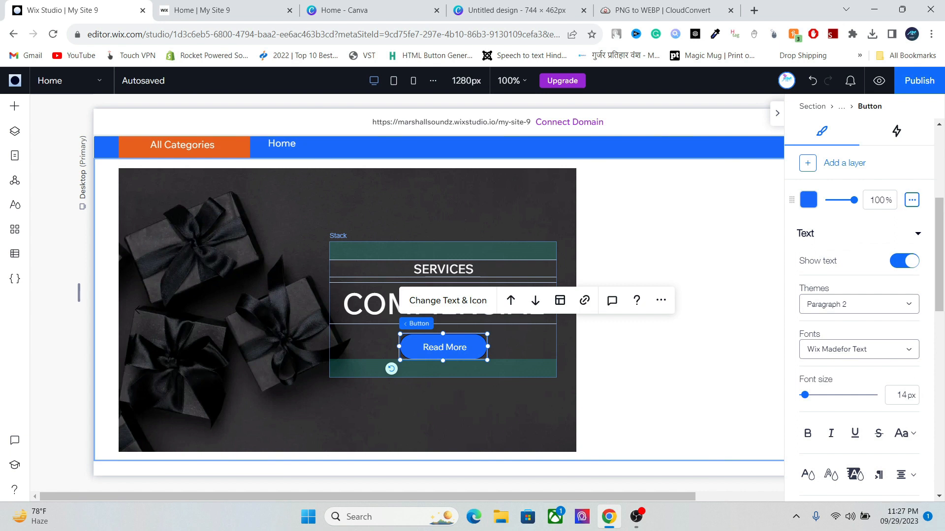
click(777, 113)
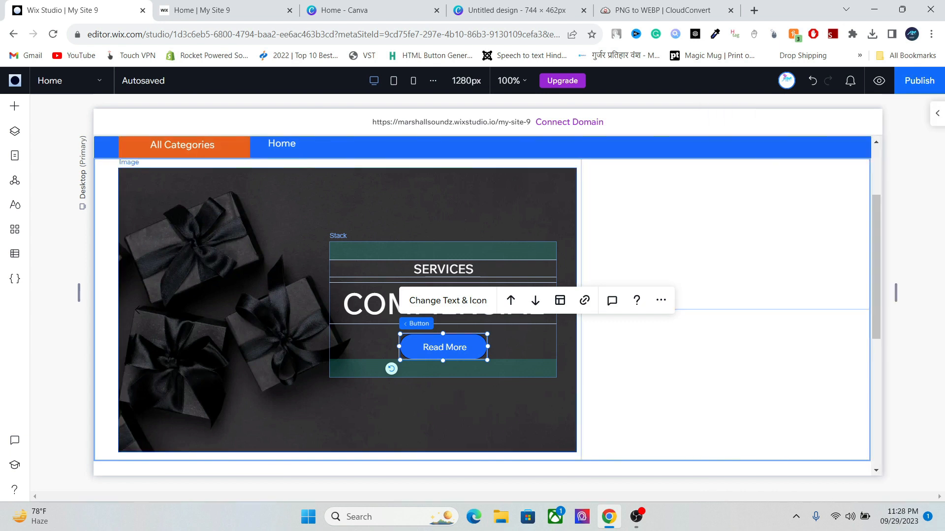
Step: Display the second slideshow item using the page's layer list and select its background image
click(236, 222)
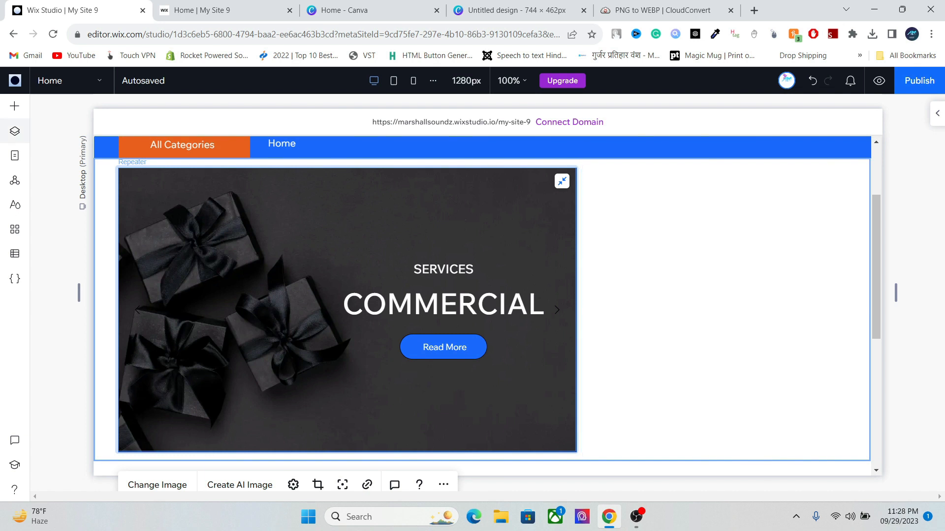
click(15, 131)
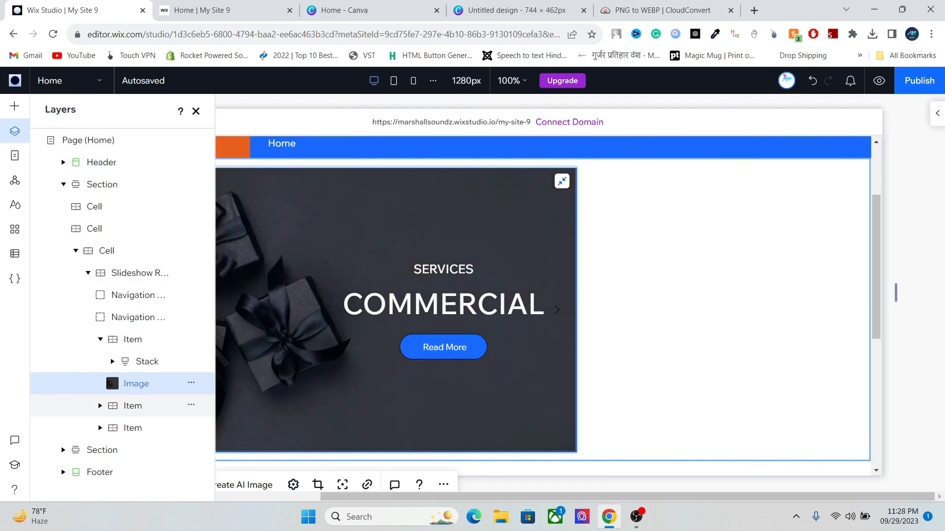
click(133, 406)
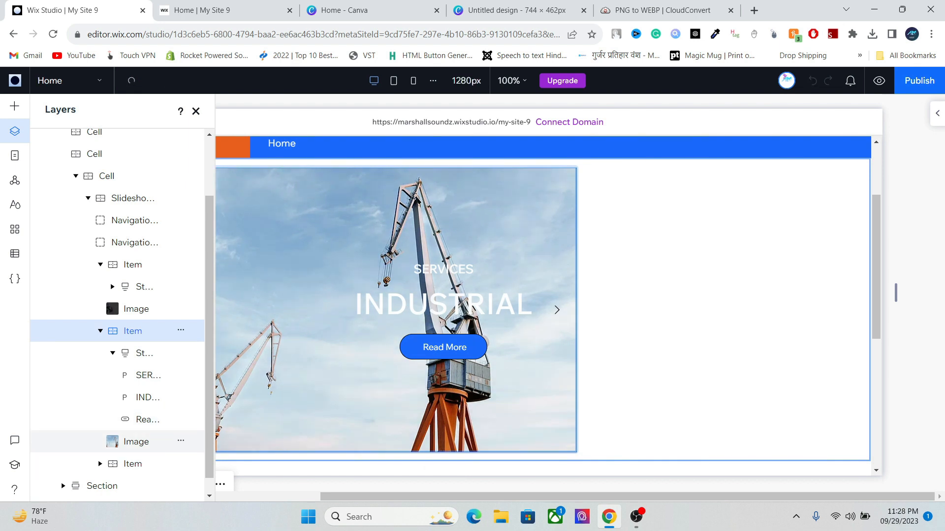
click(136, 442)
click(516, 355)
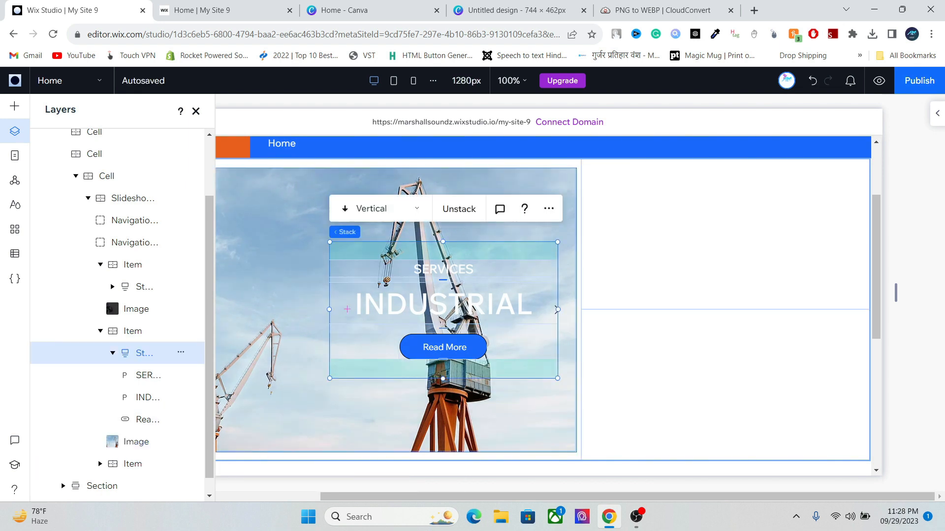
click(522, 408)
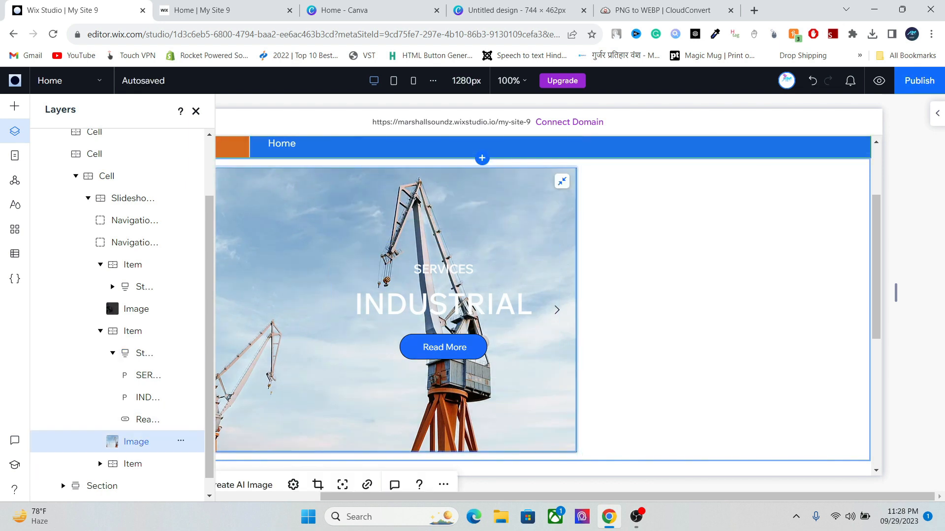
click(195, 112)
Step: Switch to the 744 × 462 px Canva design, delete the gift box picture and set the recently used Black Friday Sale image as background
click(516, 10)
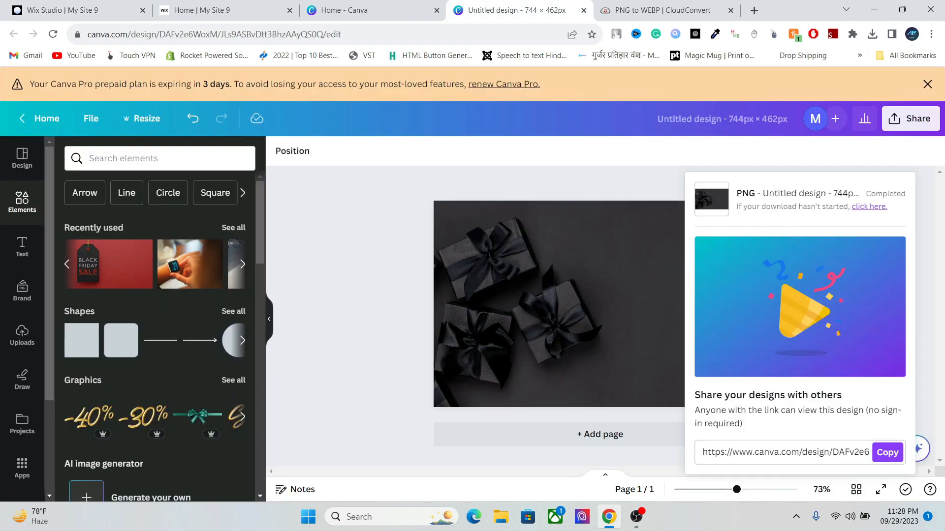
click(566, 319)
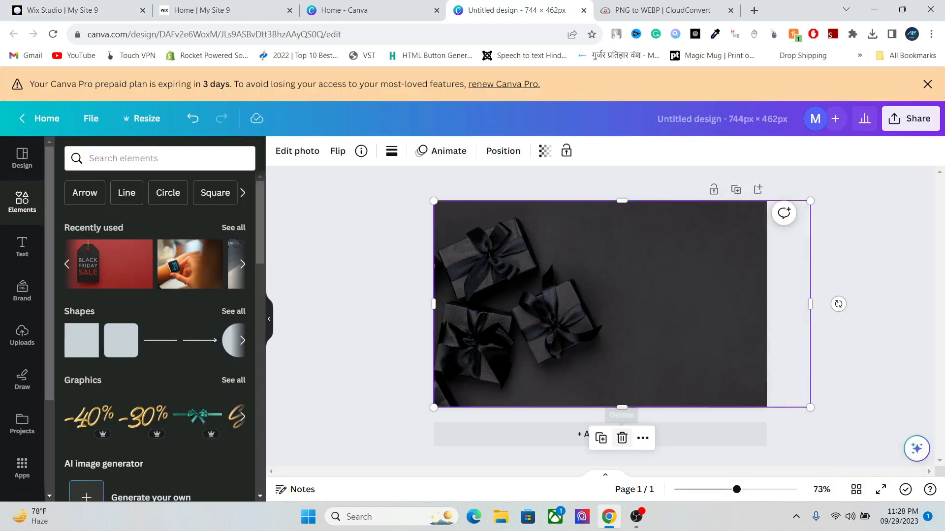
click(622, 438)
click(108, 264)
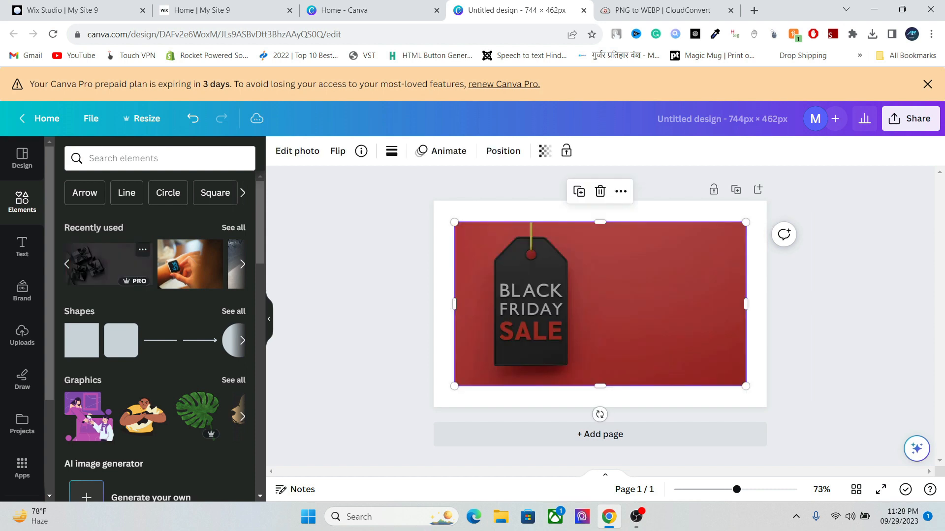
right_click(538, 320)
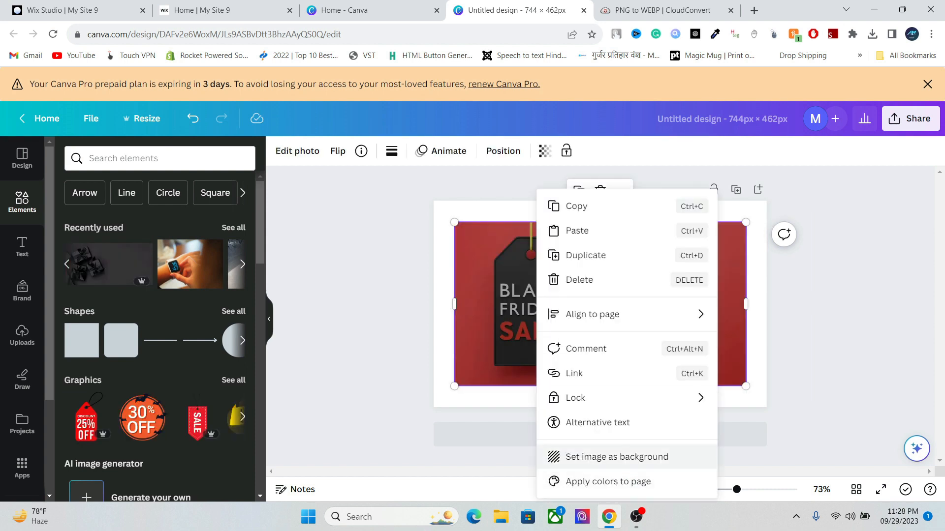
click(617, 456)
Step: Download the Black Friday Sale design as a PNG at size 1.5
click(910, 118)
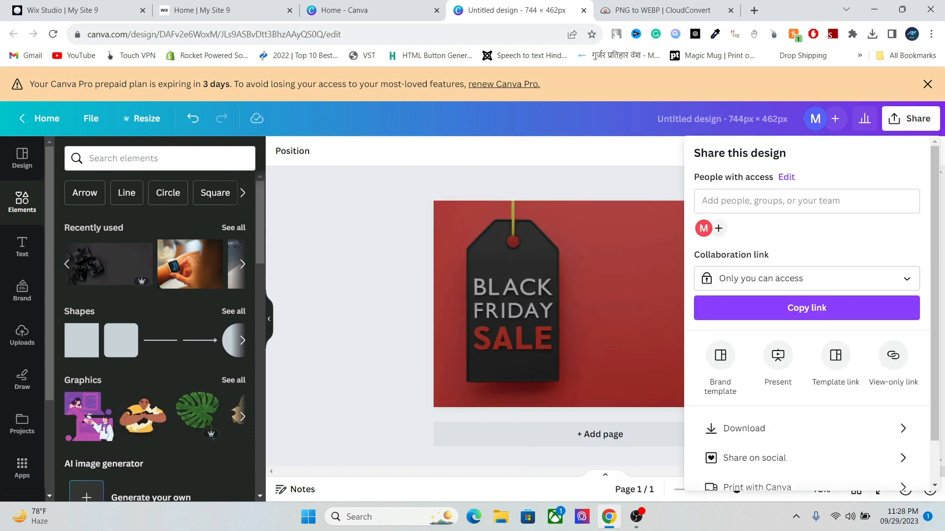
click(744, 428)
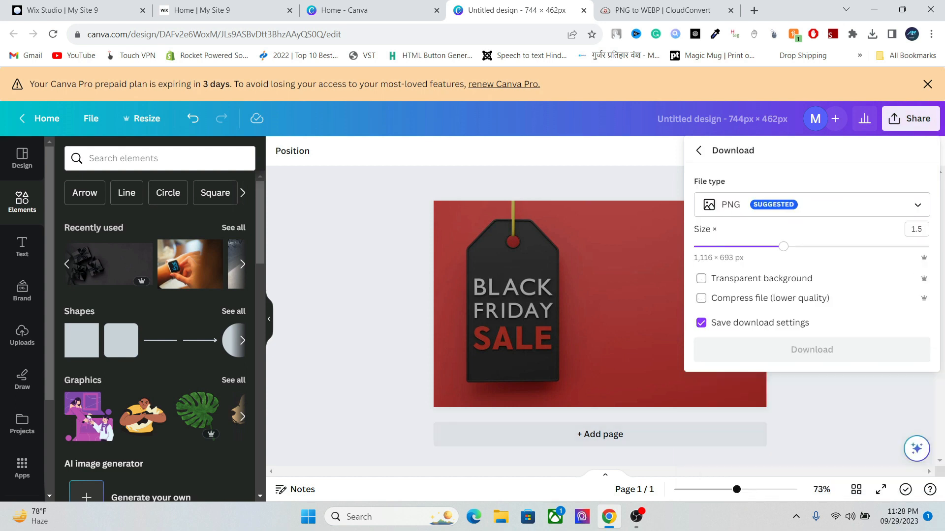
click(812, 350)
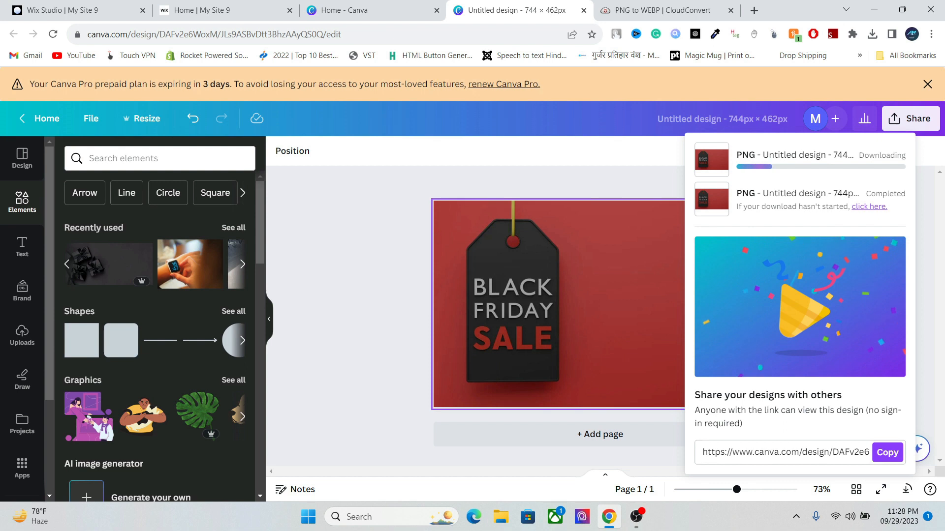
Step: Switch to CloudConvert, convert Untitled design (67).png to WEBP, download the result and check it in the recent downloads
click(662, 10)
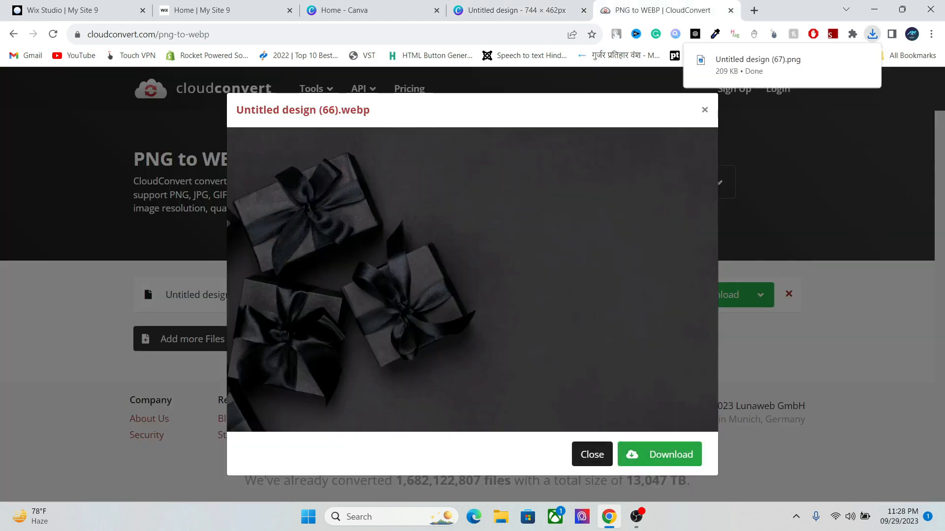
click(592, 454)
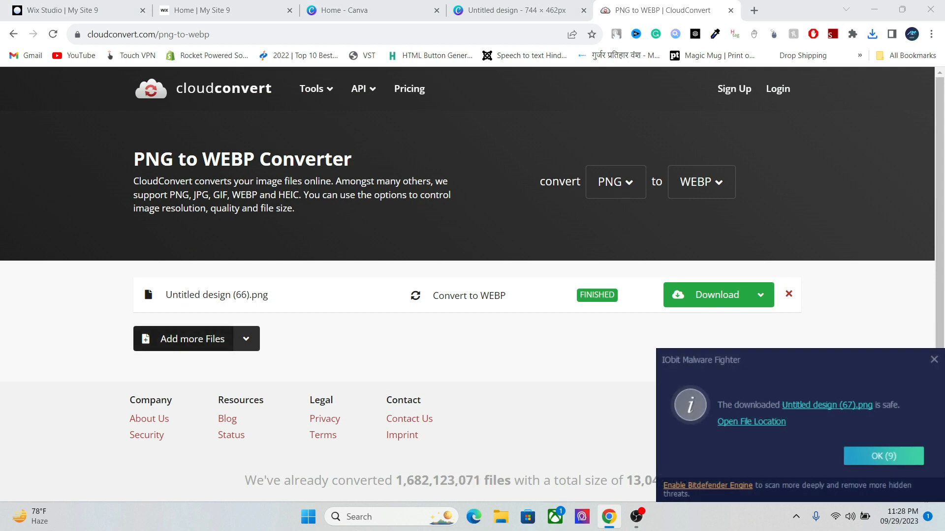
click(183, 339)
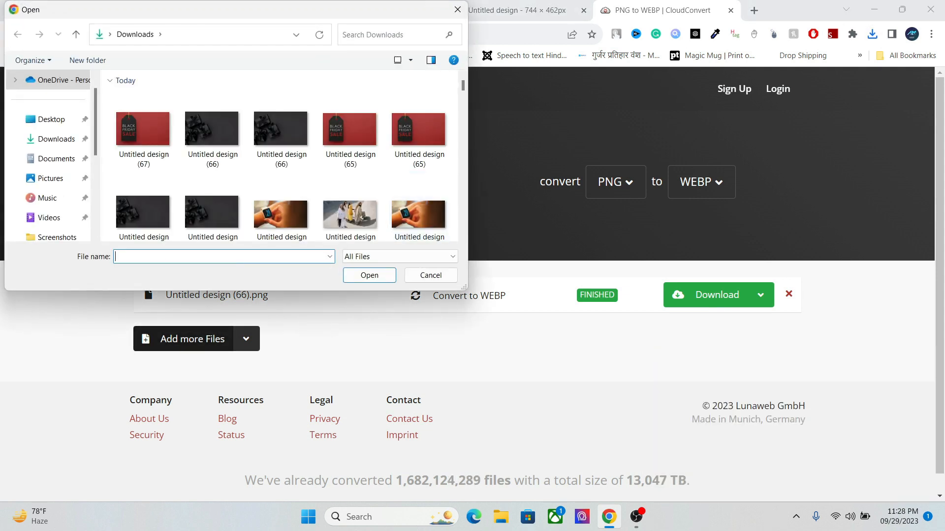
double_click(143, 129)
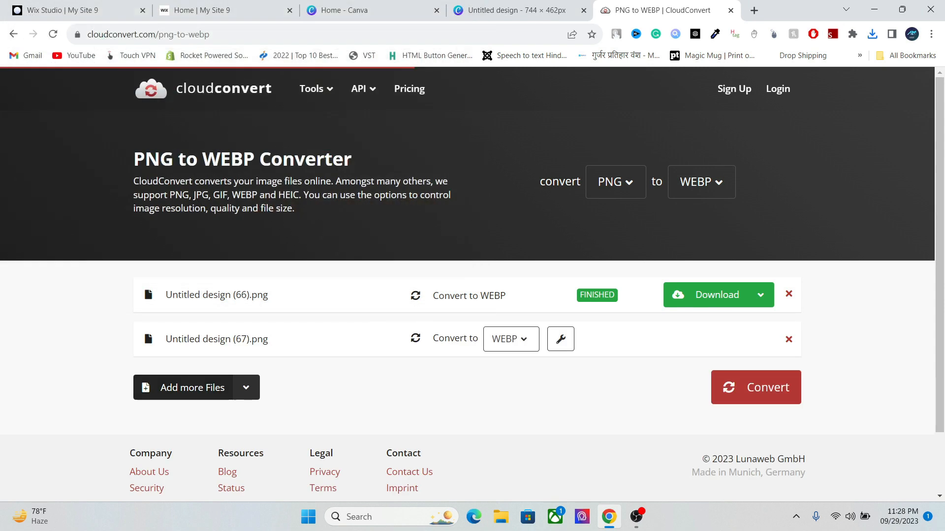
click(756, 388)
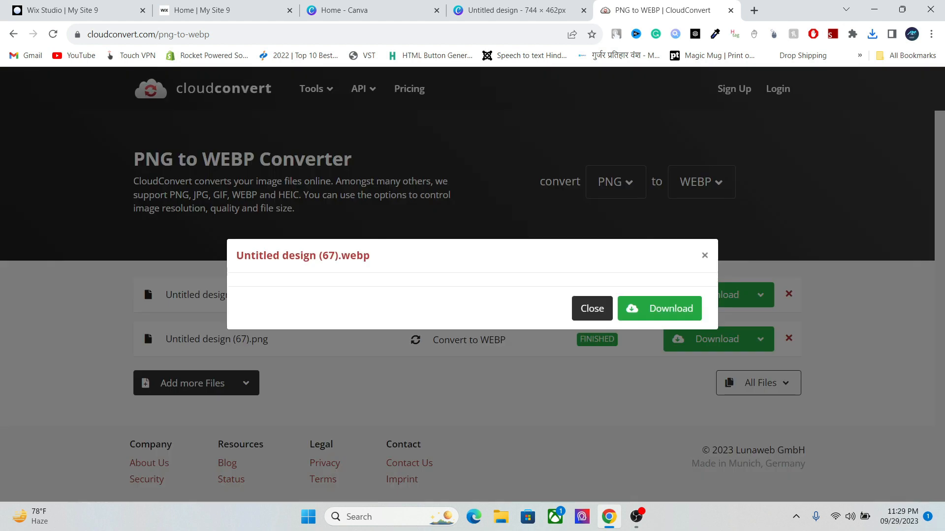
click(659, 454)
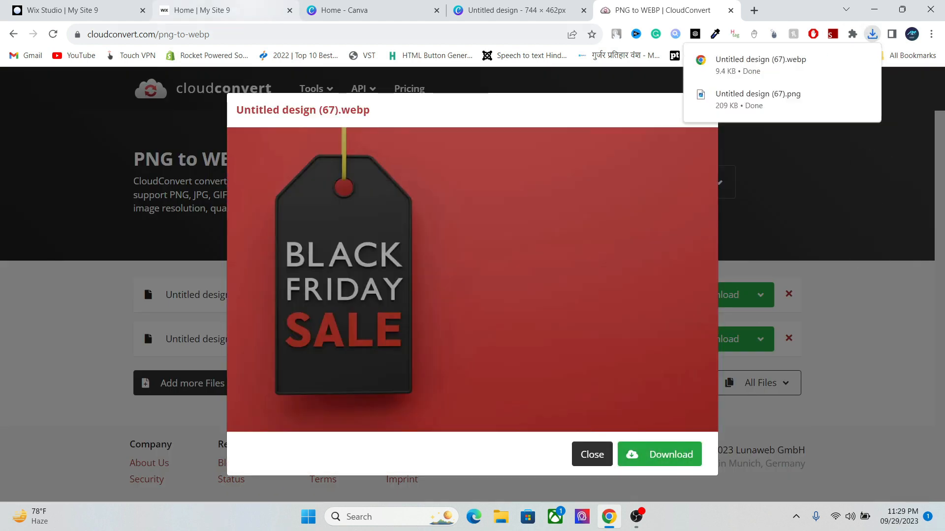
click(871, 34)
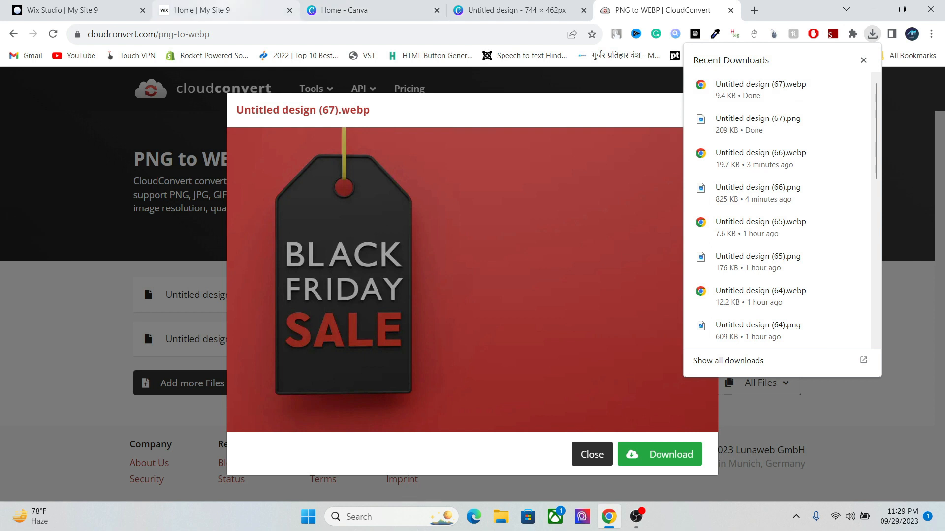
Step: Switch to the Wix Studio editor and replace the second slide's background image with the uploaded Untitled design (67).webp
click(63, 10)
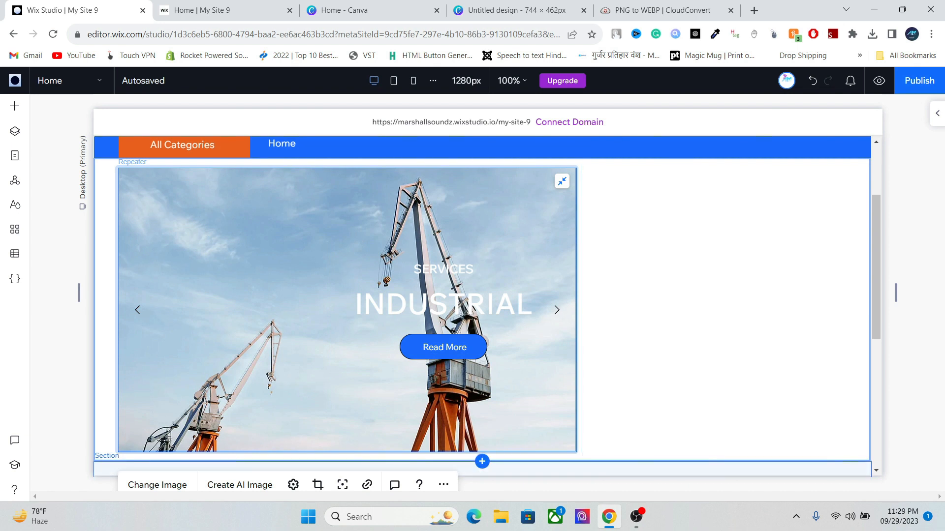
click(157, 485)
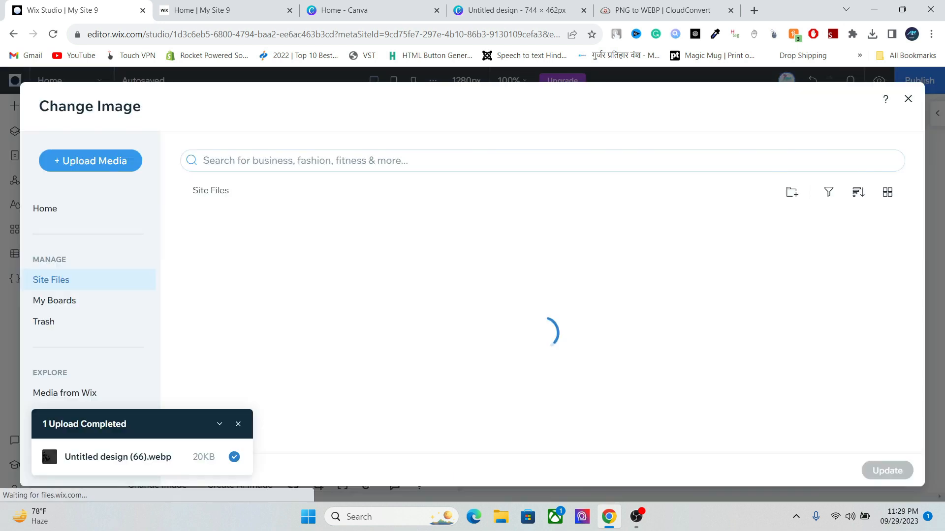
click(90, 161)
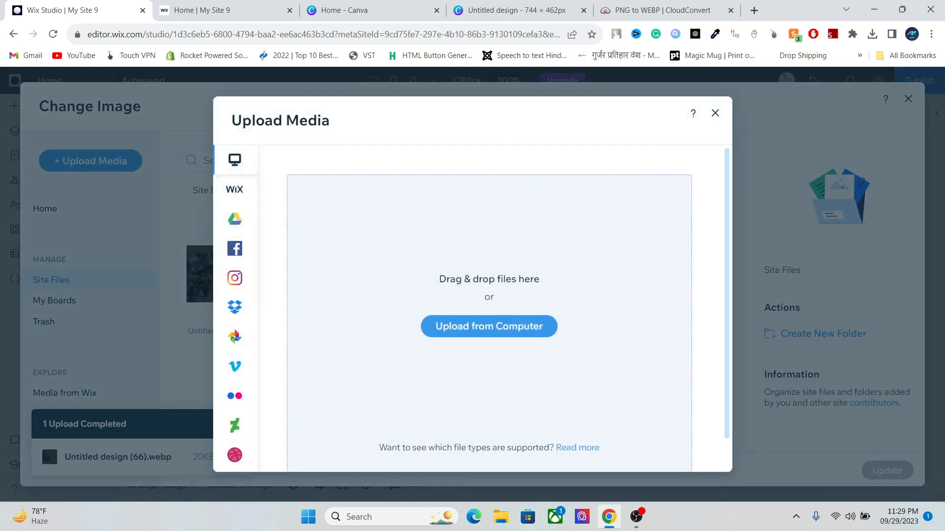
click(489, 326)
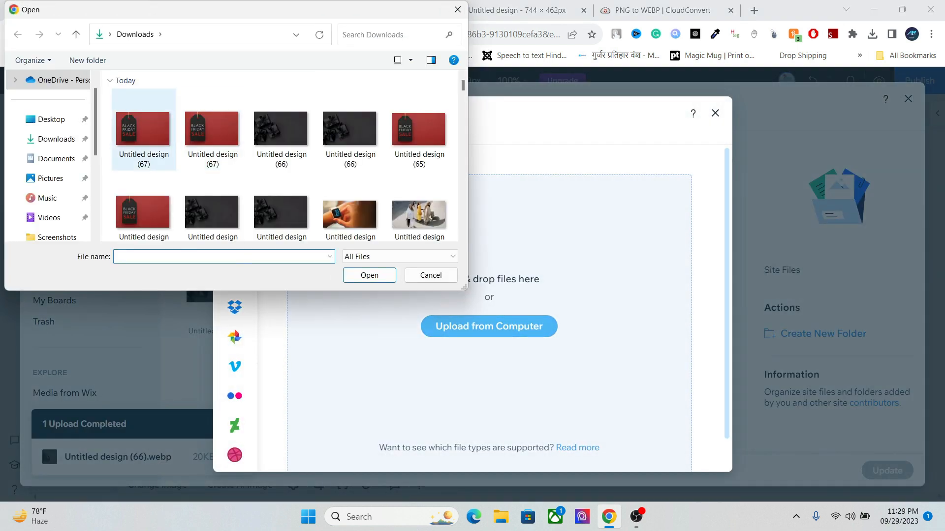
double_click(143, 130)
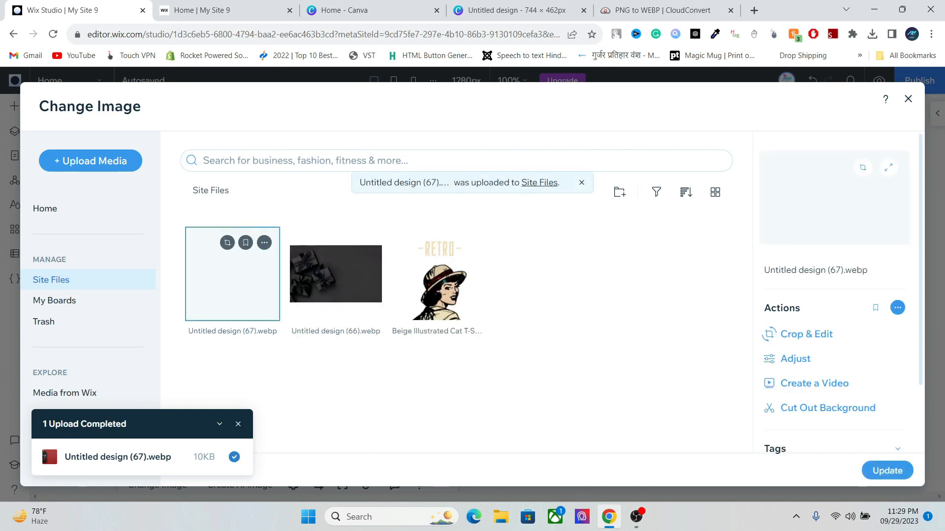
click(887, 471)
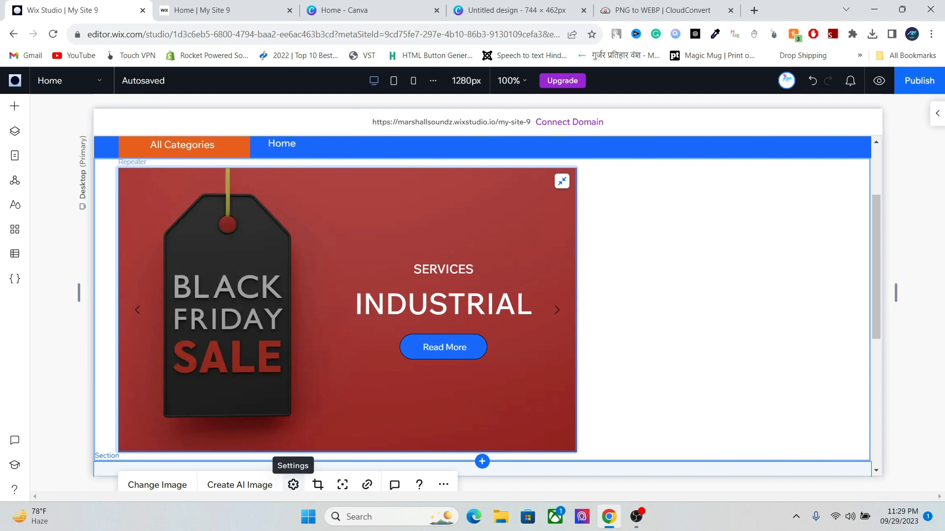
Step: Set the alt text of the Black Friday slide image to "Black friday deal 2023" and close its settings
click(293, 485)
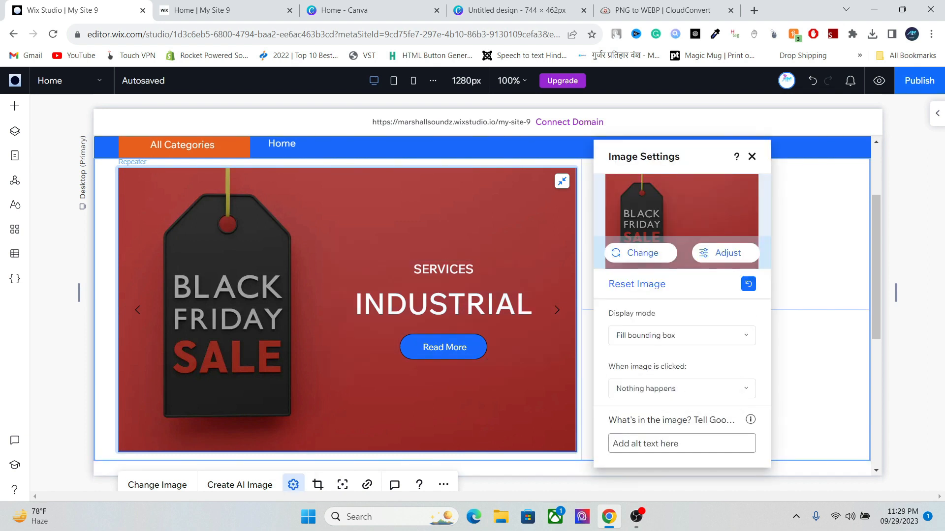
mouse_move(750, 419)
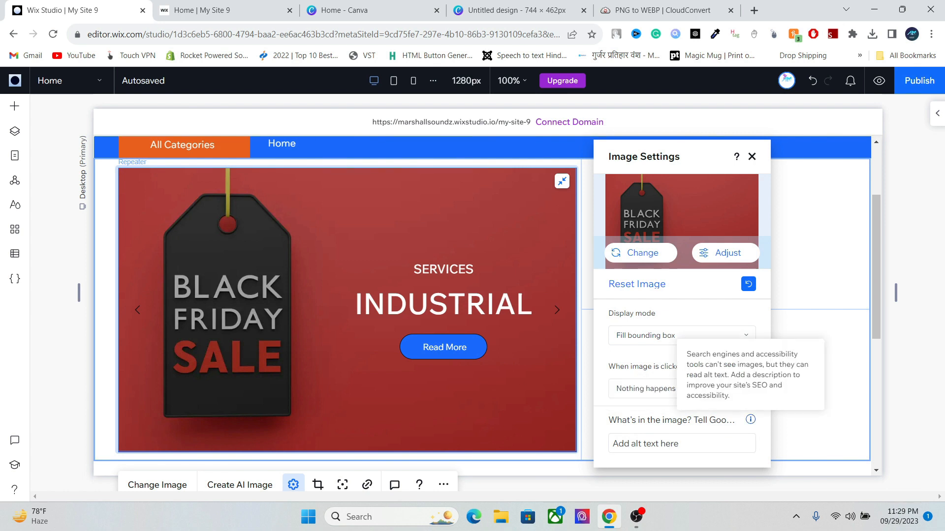
click(682, 443)
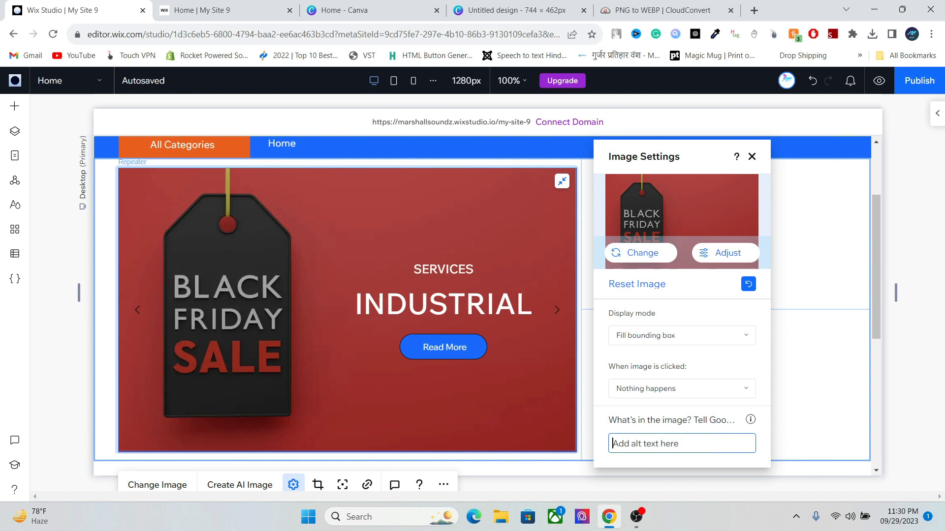
text(Black friday deal 2023)
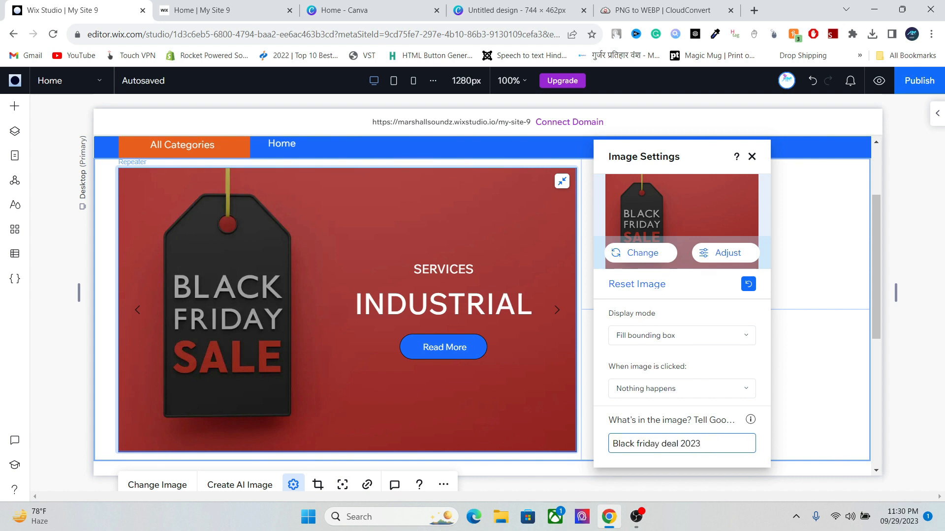
click(752, 156)
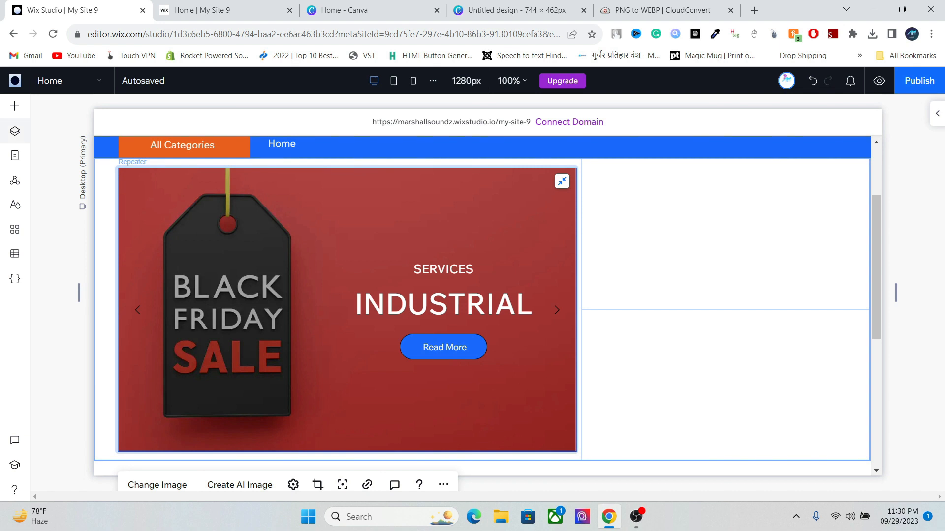
Step: Collapse the first two slideshow items in the page's layer list, then display the third item with its background image selected
click(15, 131)
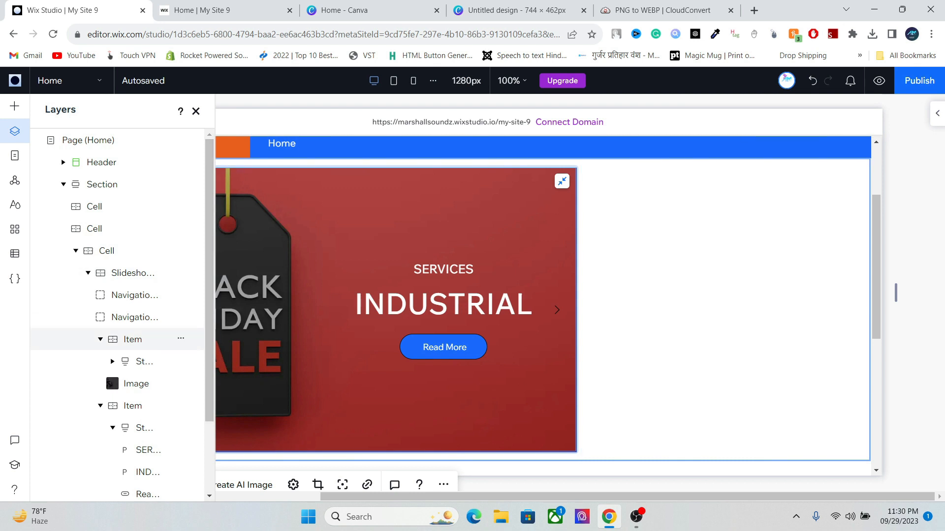
click(100, 339)
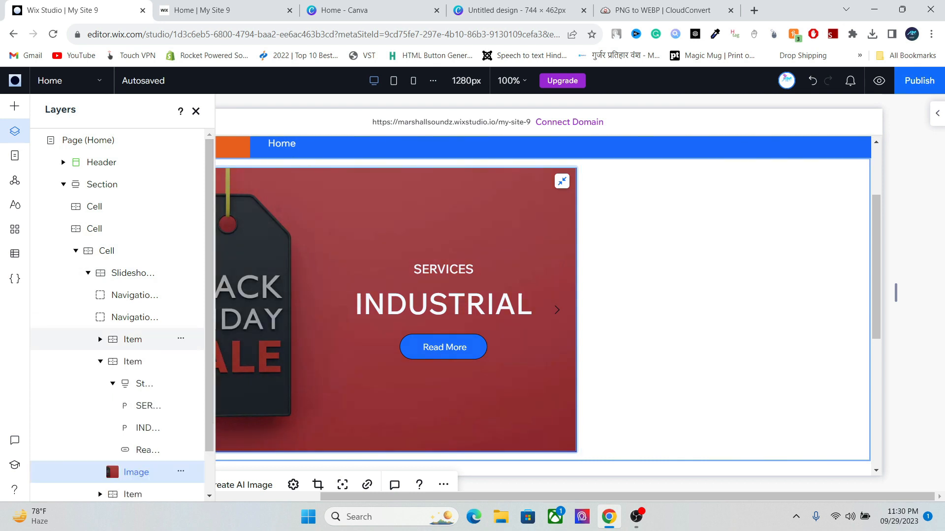
click(101, 361)
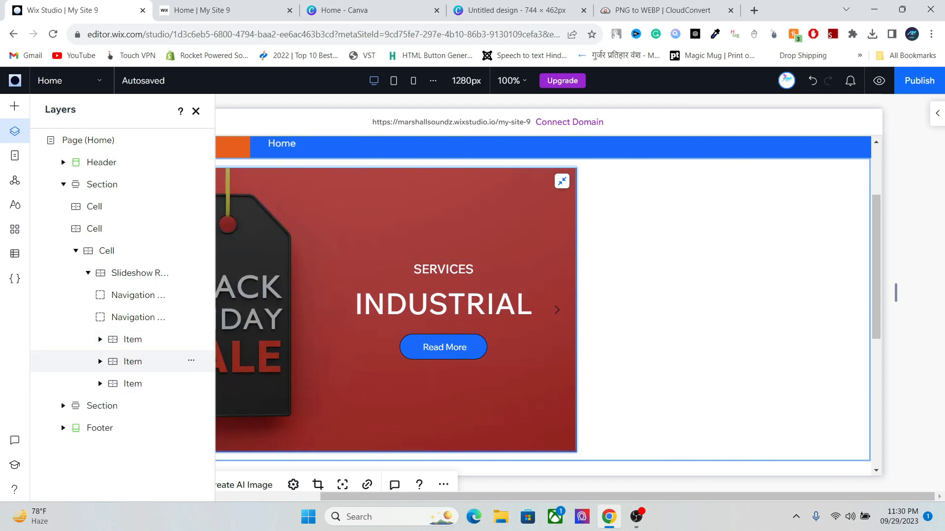
click(100, 383)
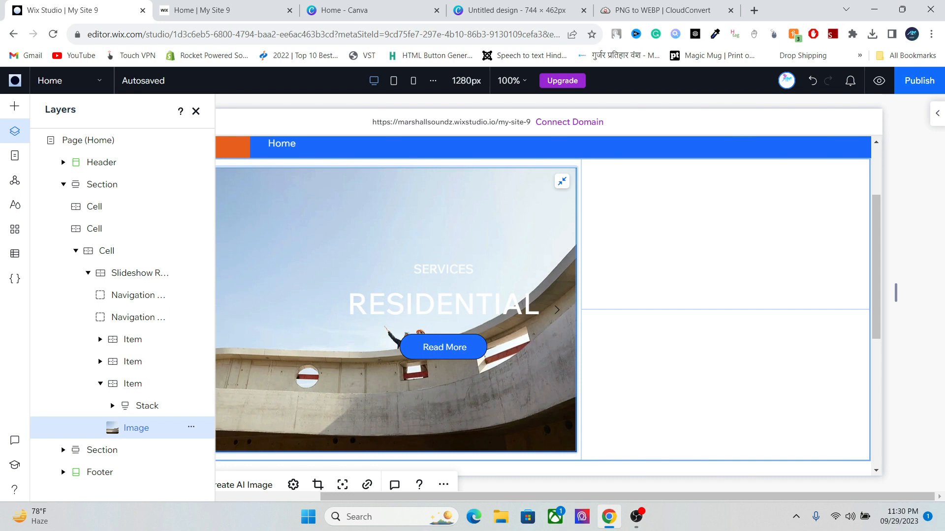
Step: Switch to the 744 × 462 px Canva design and search the elements for "offer", limited to photos
click(516, 10)
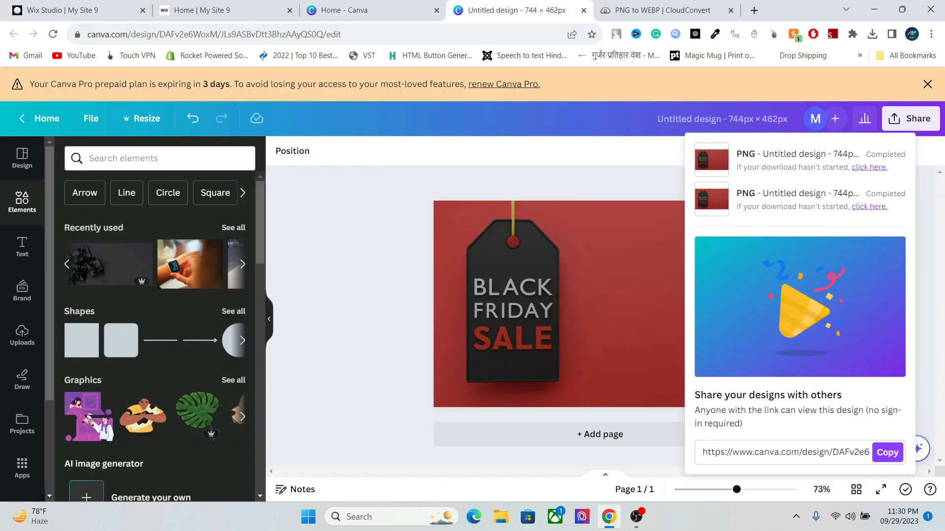
click(345, 217)
click(147, 158)
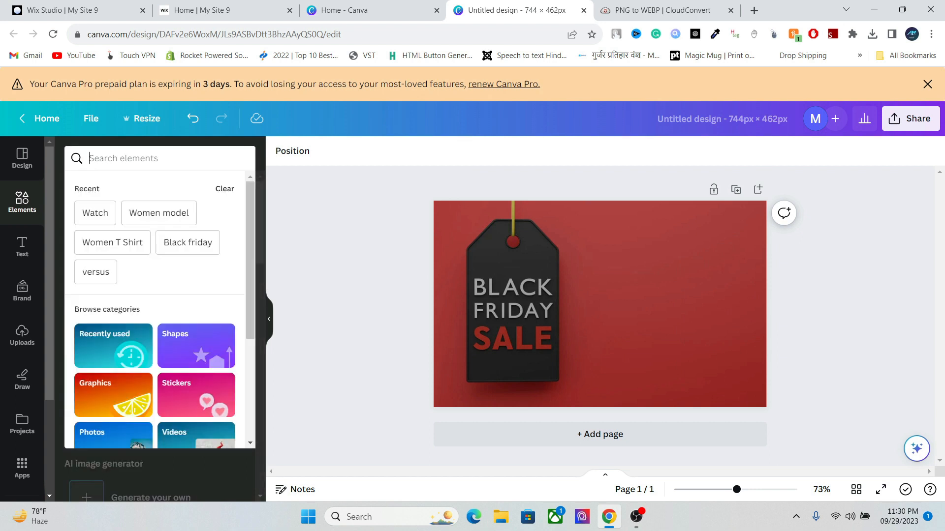
text(b)
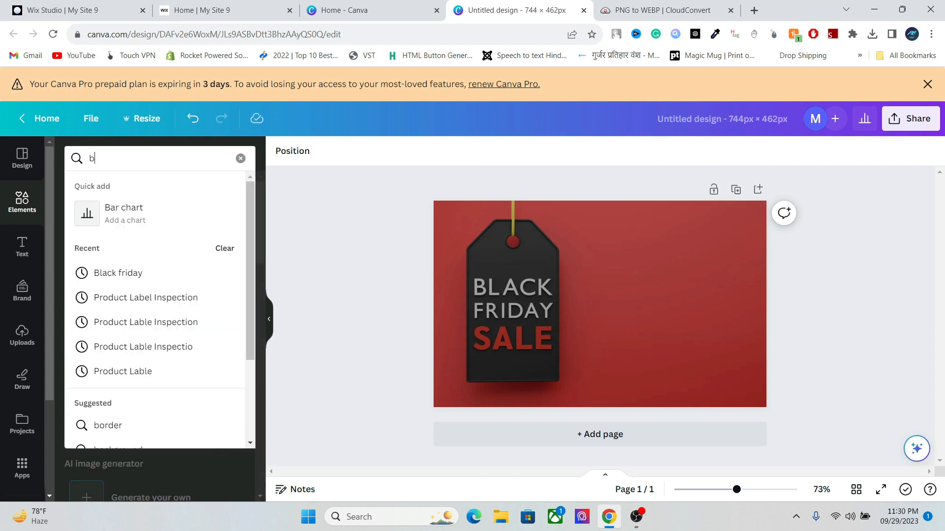
key(BackSpace)
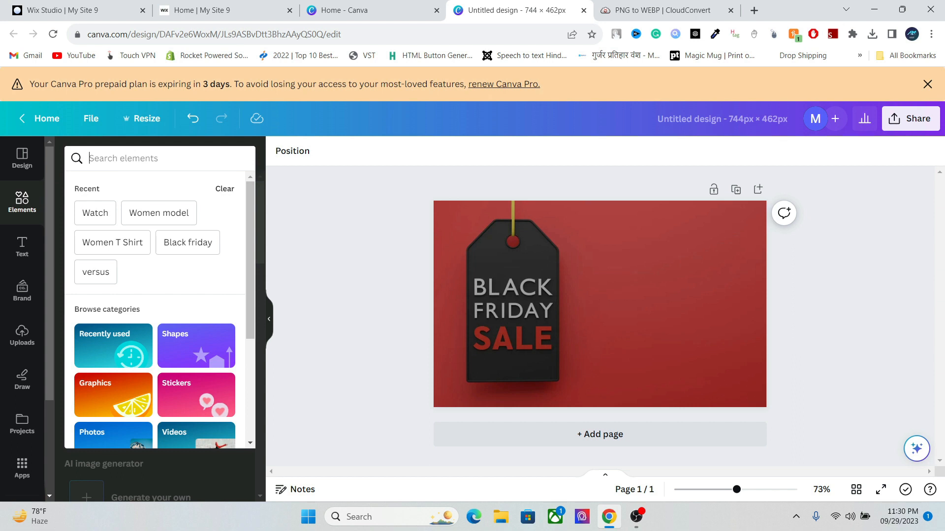
text(app)
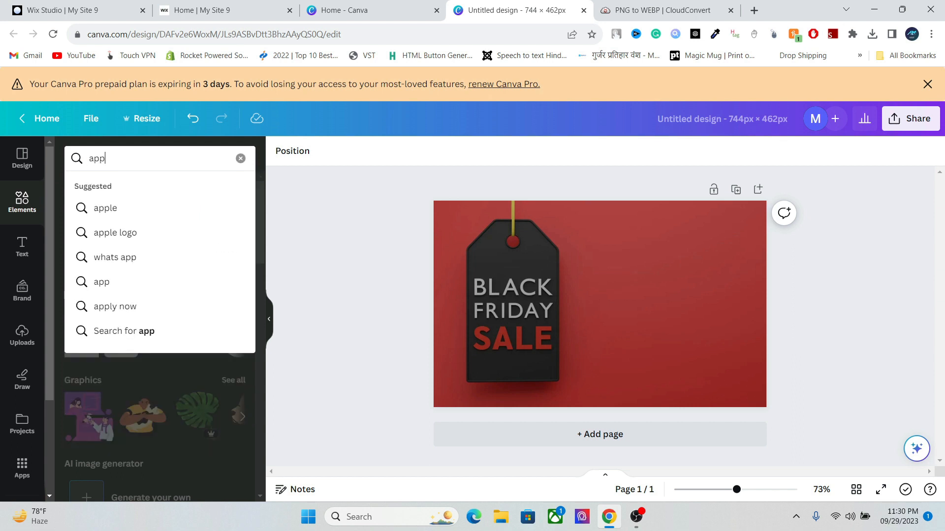
key(BackSpace)
key(BackSpace)
text(offer)
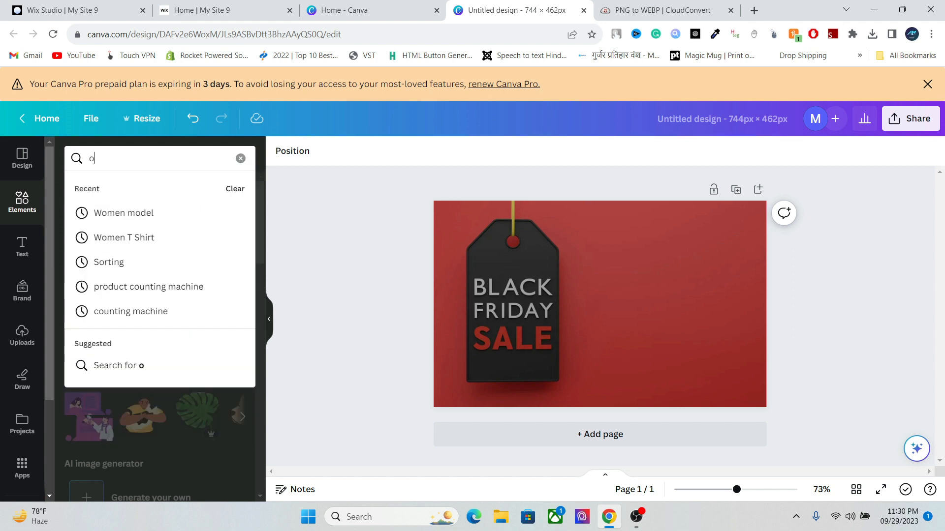
key(Return)
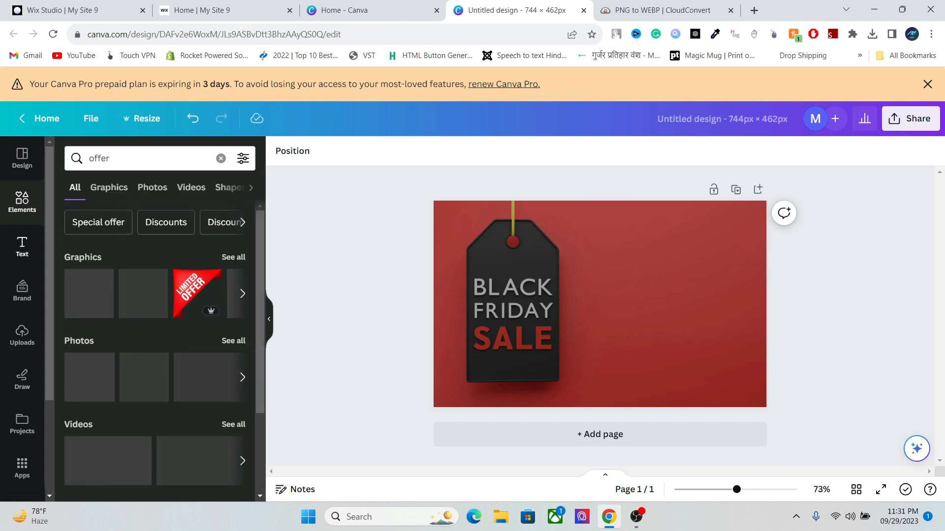
click(152, 187)
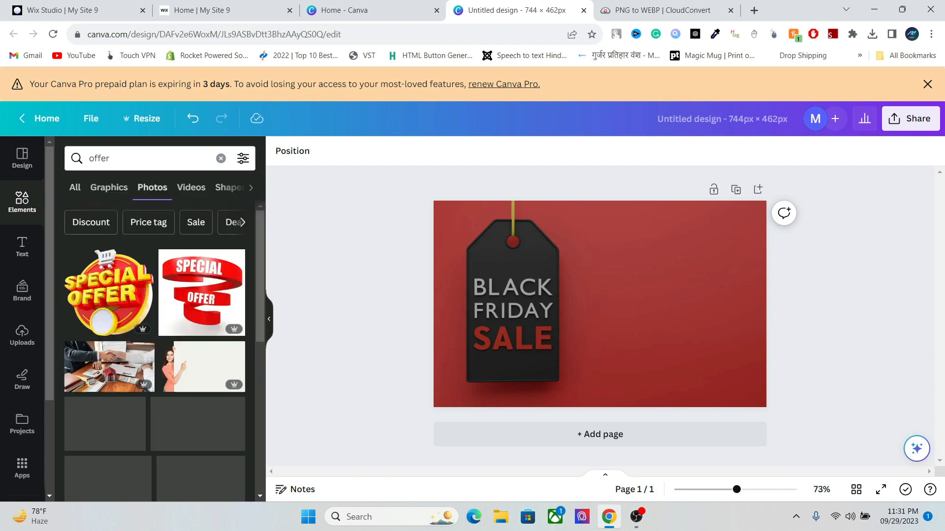
Step: Delete the Black Friday Sale picture and set the photo of the woman pointing at a blank board as background
click(529, 315)
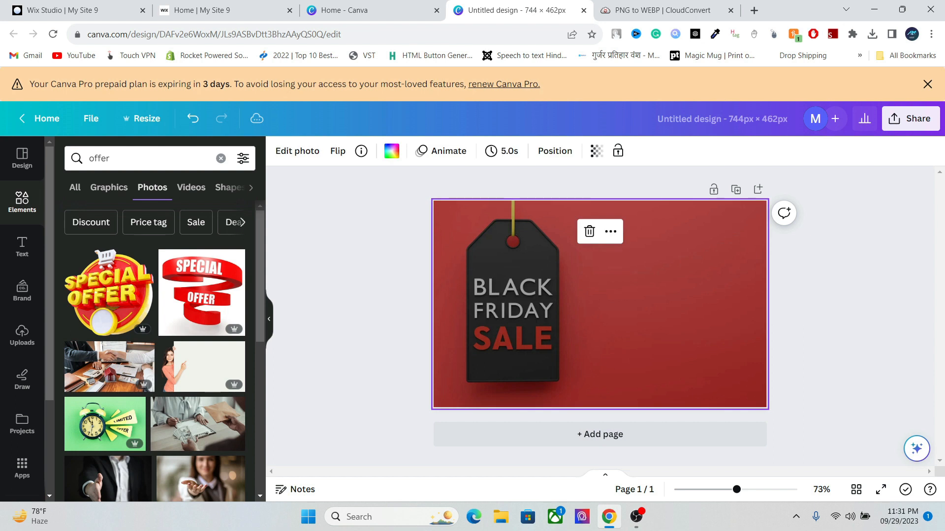
click(590, 231)
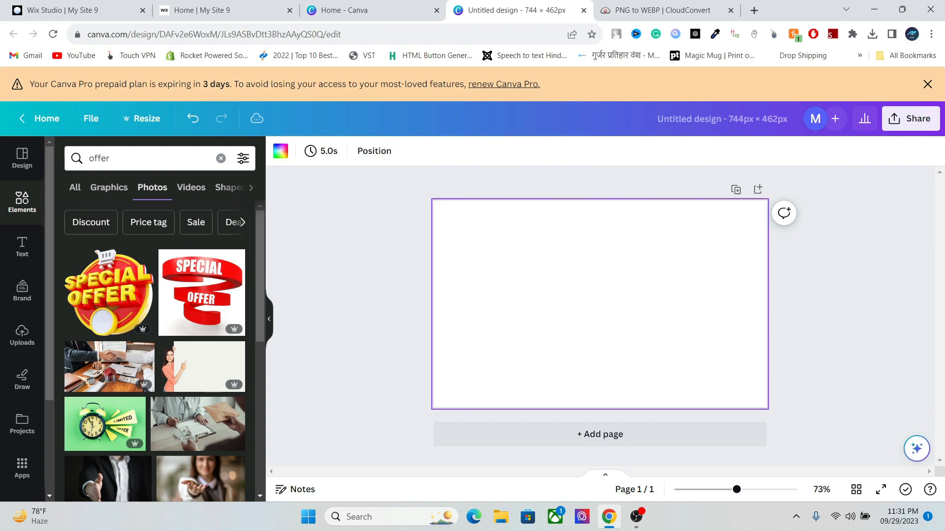
click(201, 366)
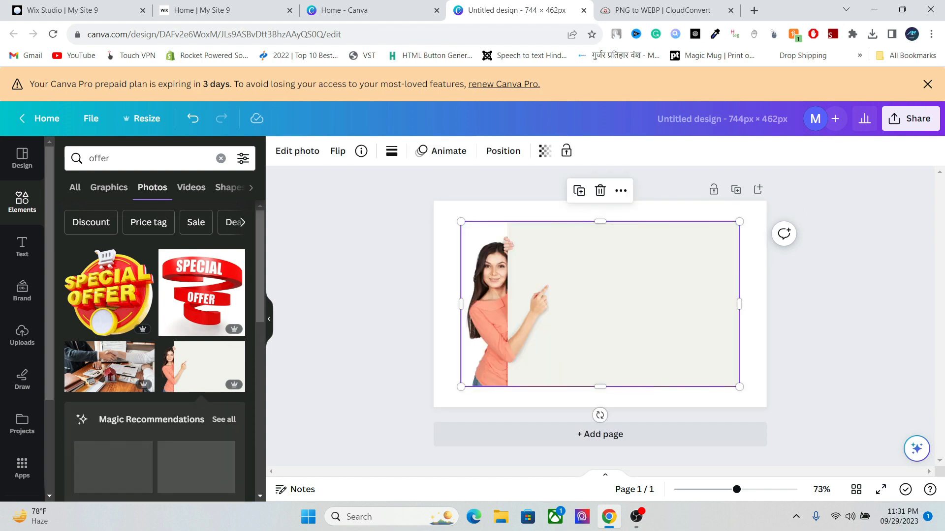
right_click(566, 305)
click(646, 457)
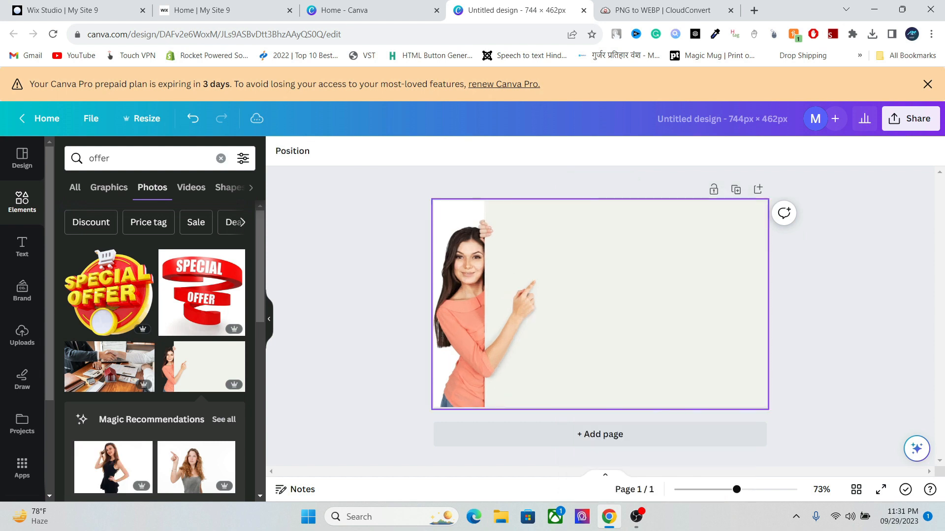
Step: Download the Canva banner with the pointing woman as a PNG
click(910, 119)
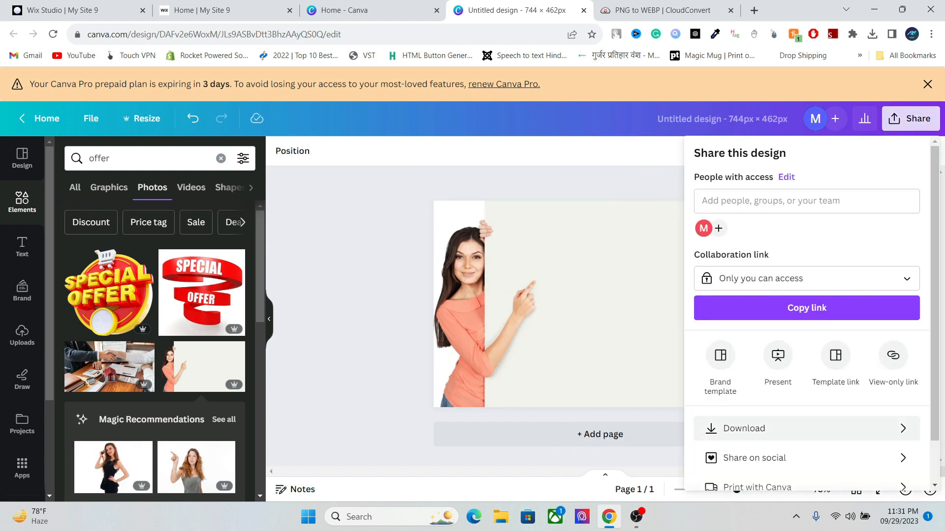
click(807, 428)
click(812, 349)
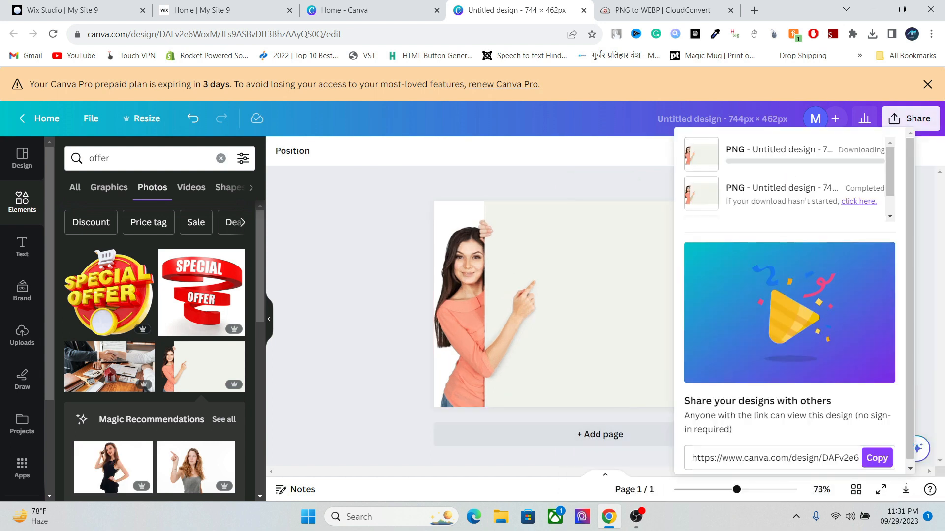
Step: Switch to CloudConvert, add Untitled design (68).png, convert it to WEBP and download the result
click(659, 10)
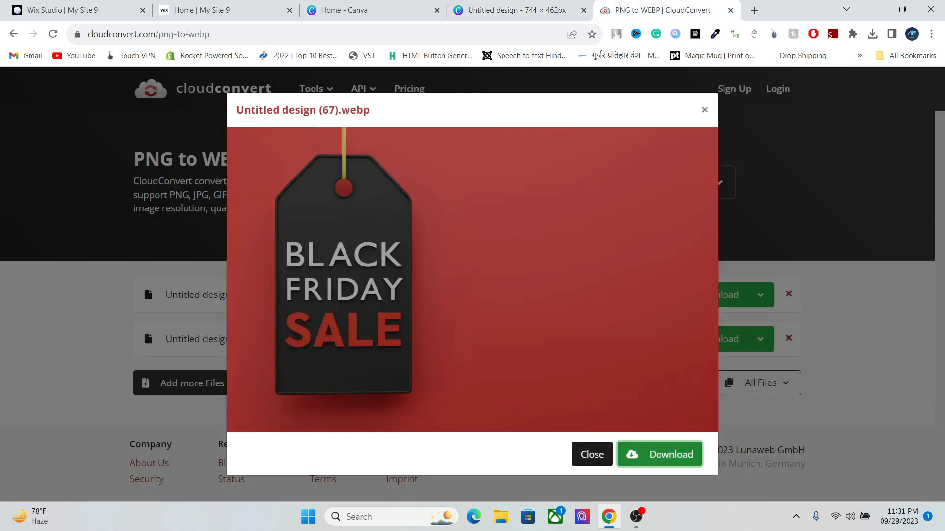
click(592, 454)
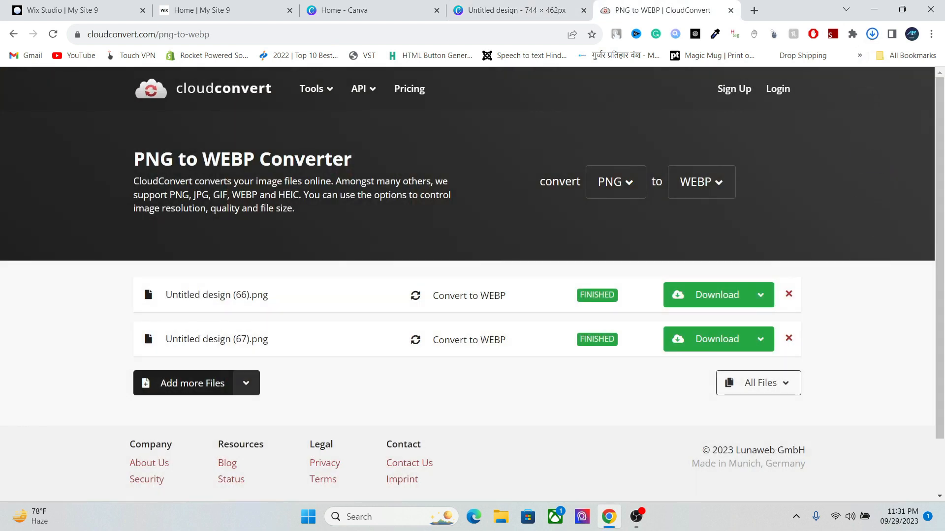
click(192, 384)
click(143, 132)
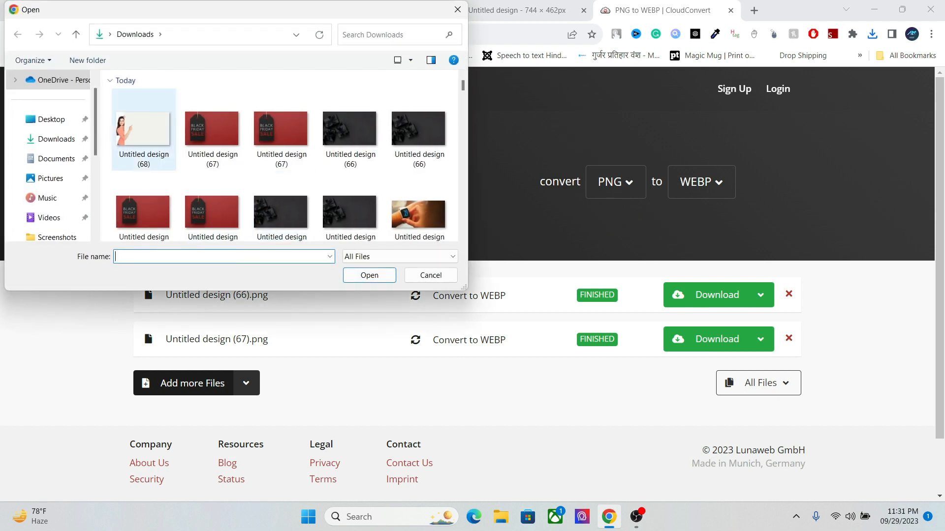
click(369, 275)
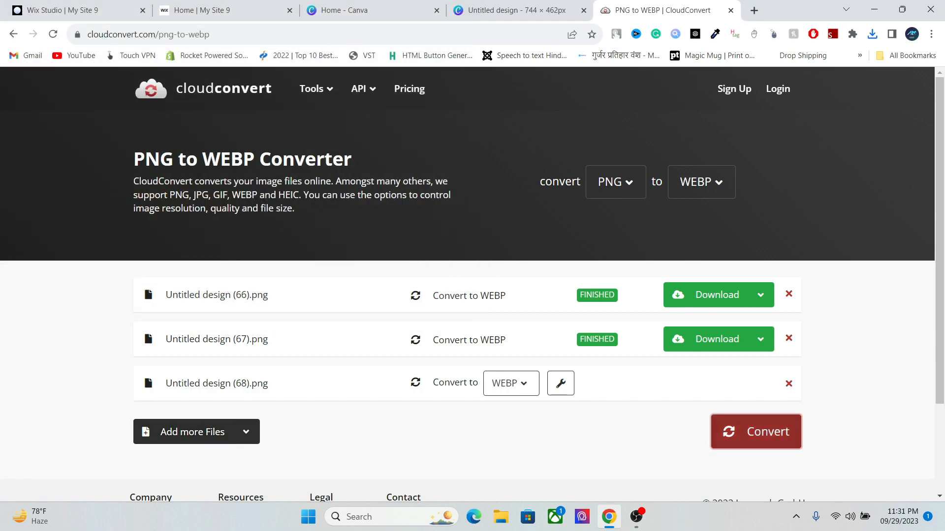
click(756, 432)
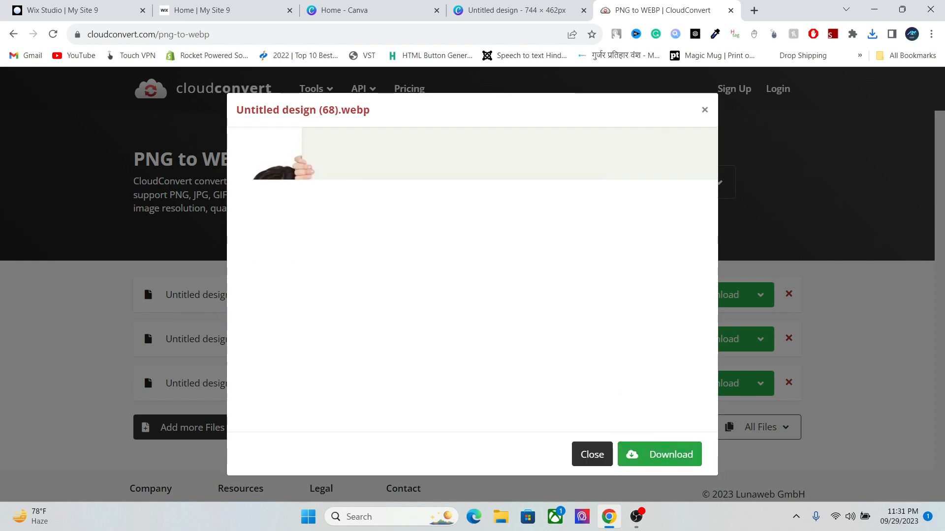
click(670, 455)
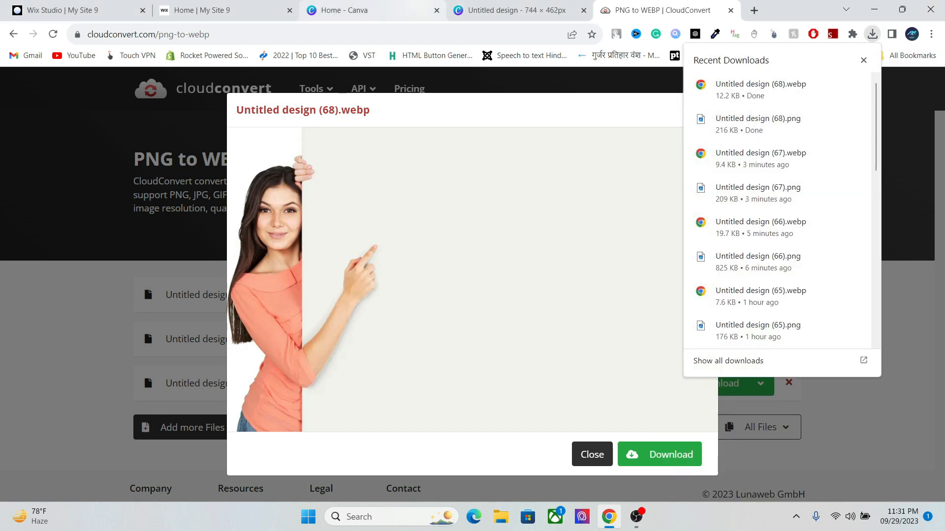
Step: Switch to the Wix Studio editor and replace the third slide's image with an upload of Untitled design (68).webp
click(216, 10)
click(74, 10)
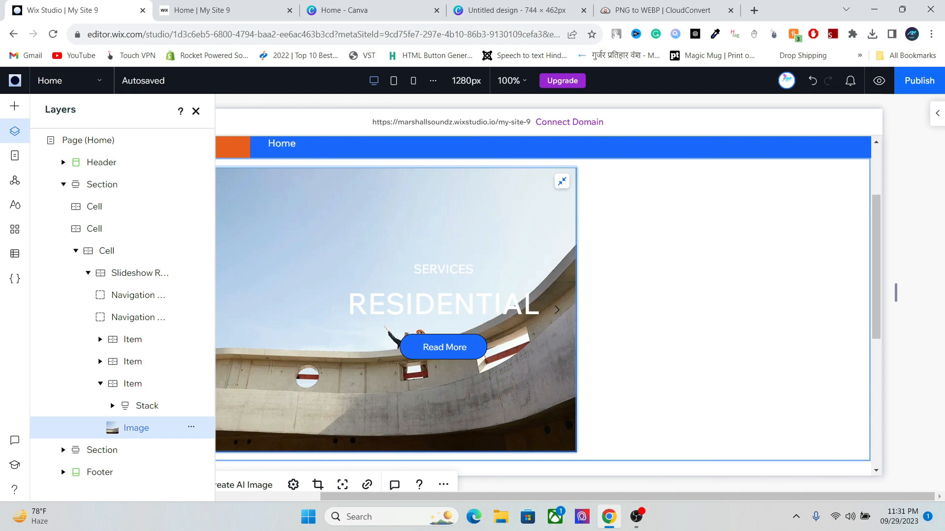
click(196, 111)
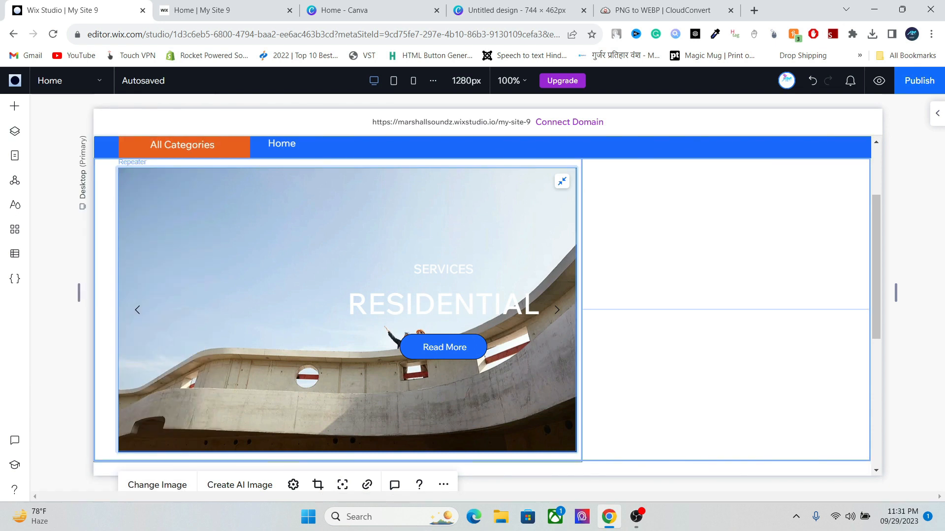
click(157, 485)
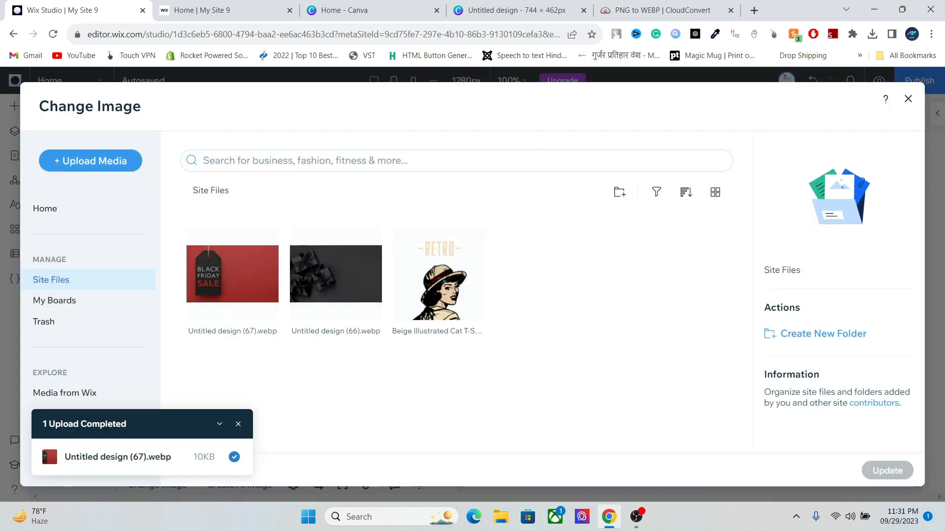
click(90, 161)
click(489, 327)
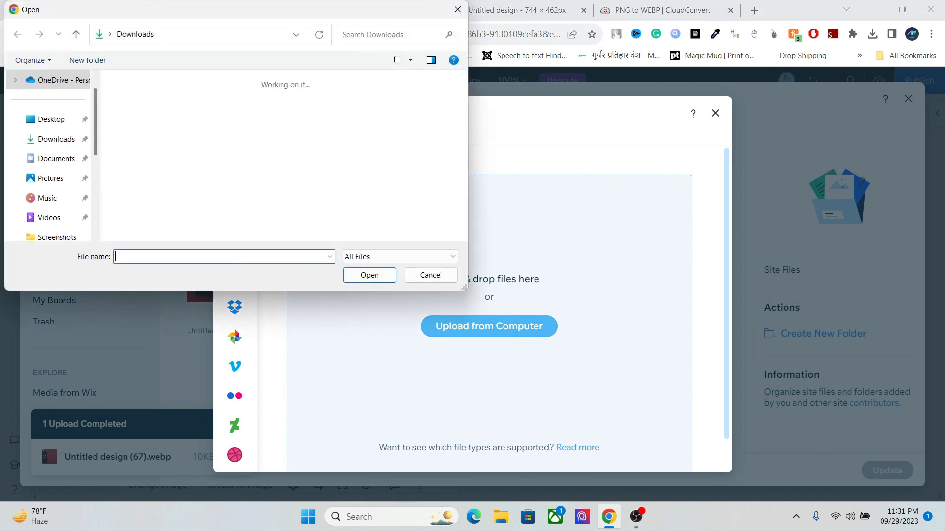
double_click(144, 129)
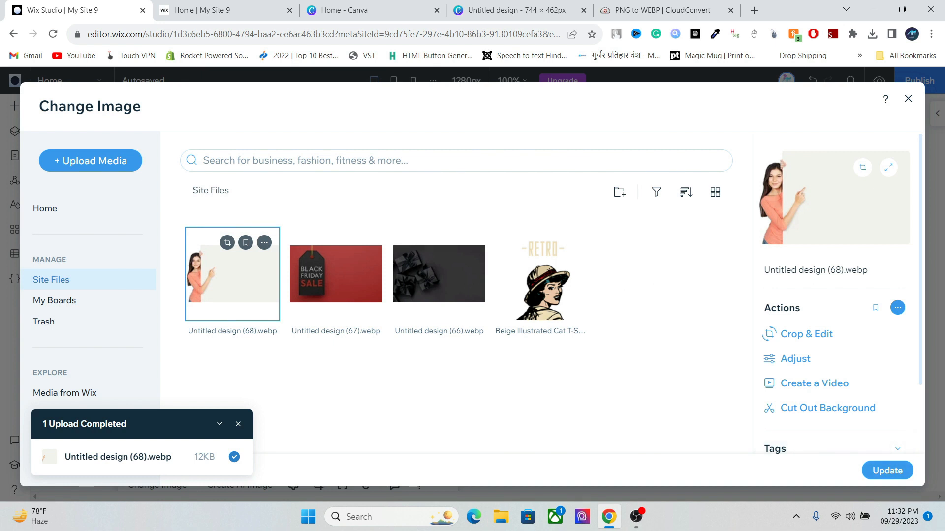
click(887, 470)
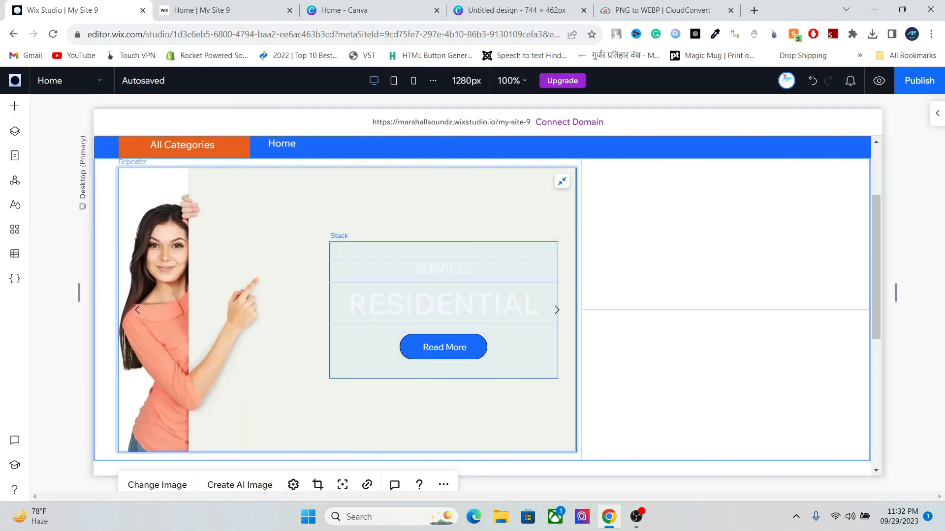
Step: Set the color of the third slide's SERVICES text to black (#000000)
double_click(444, 269)
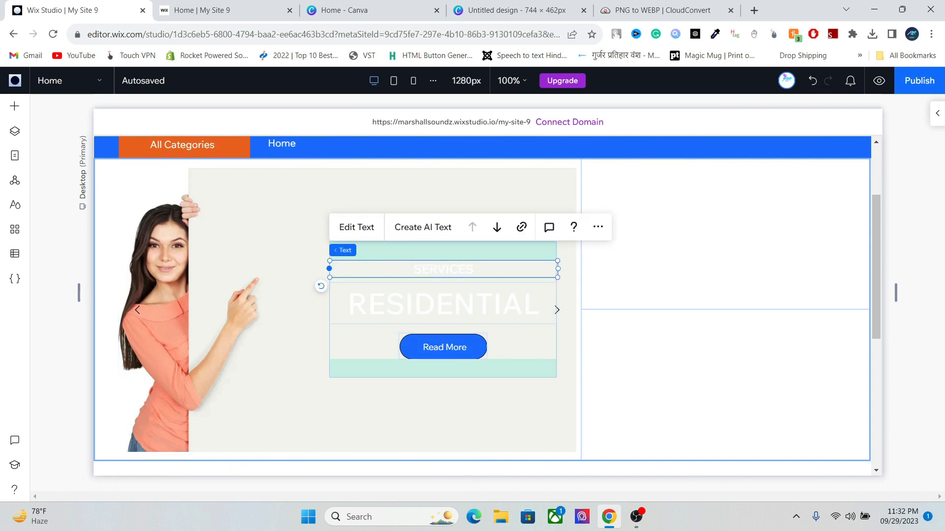
double_click(444, 269)
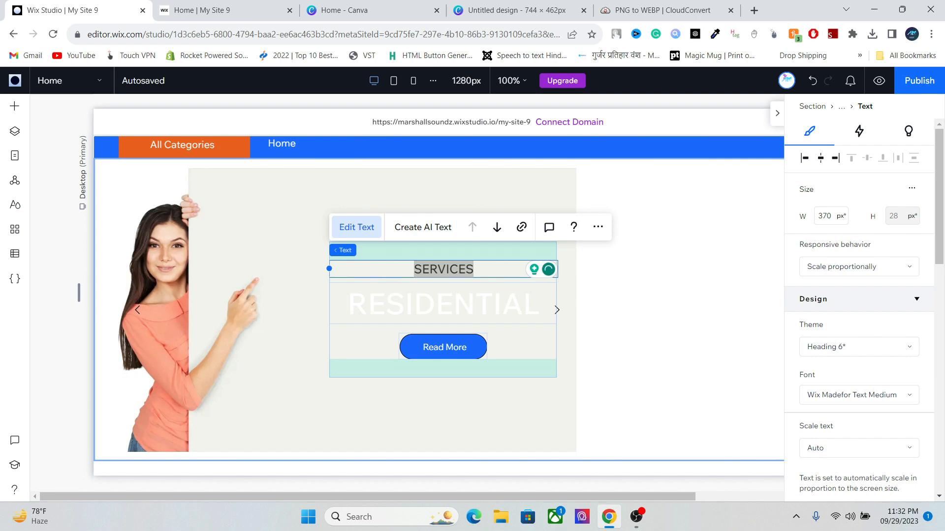
scroll(859, 319, down, 5)
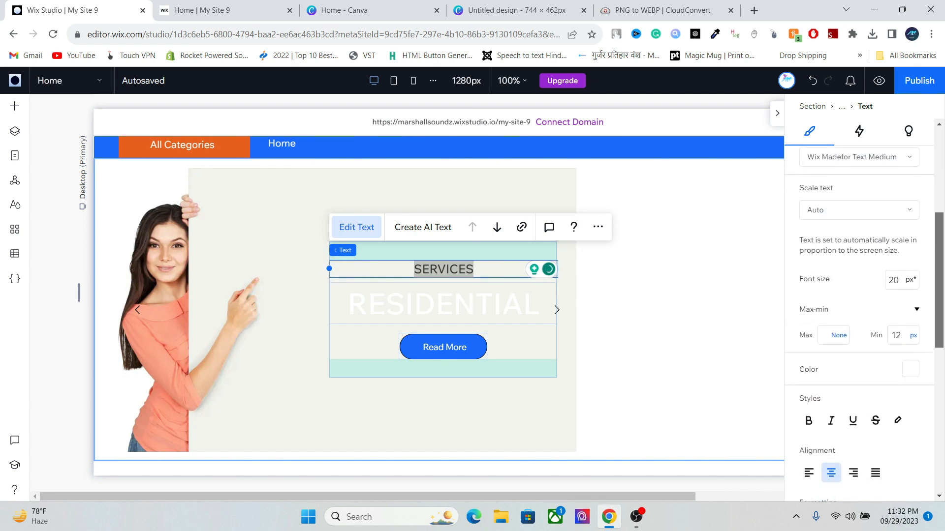
click(911, 367)
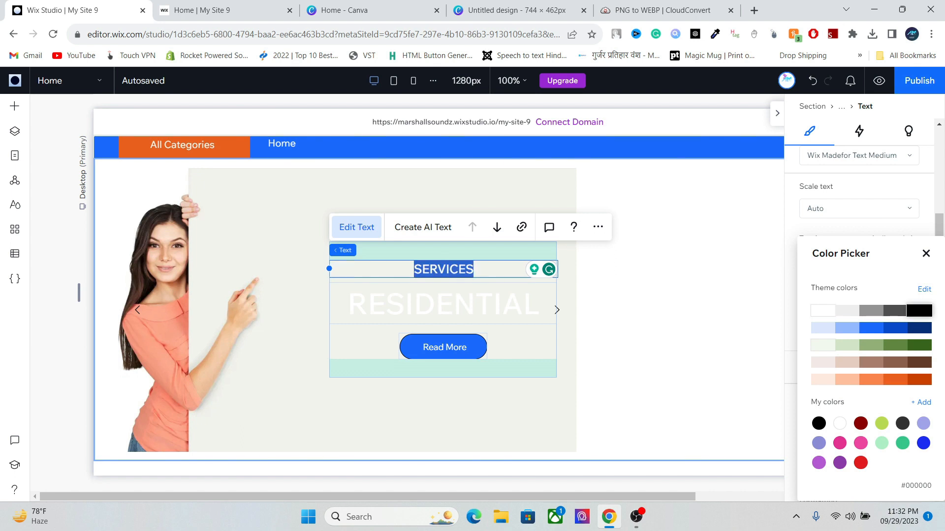
click(926, 253)
Step: Set the color of the third slide's RESIDENTIAL heading to black (#000000)
double_click(444, 303)
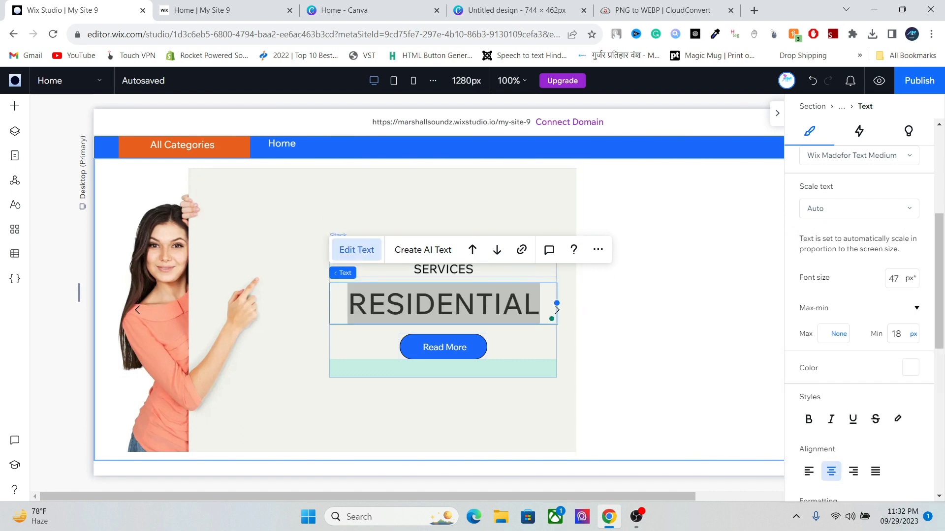
click(910, 367)
click(918, 311)
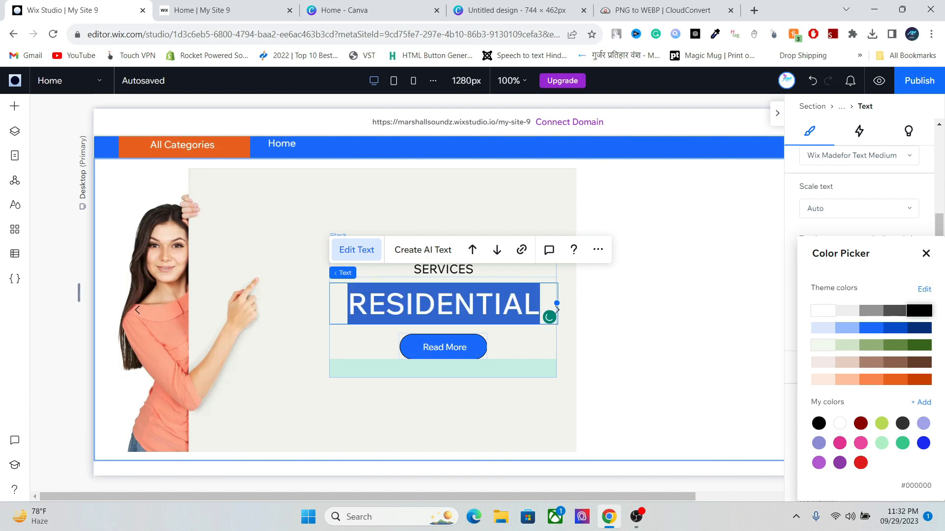
click(925, 254)
Step: Publish the site, open the live page in a new tab and close the older live-site tab
click(306, 280)
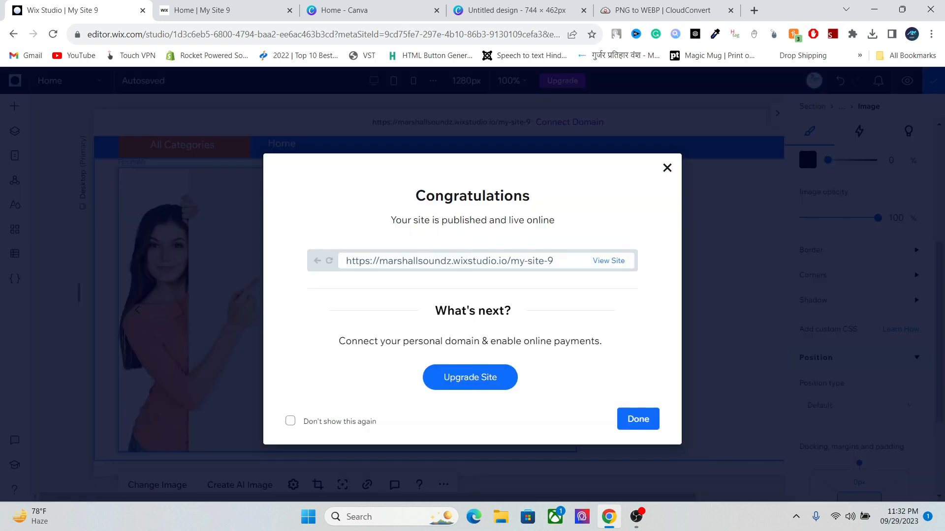
click(609, 261)
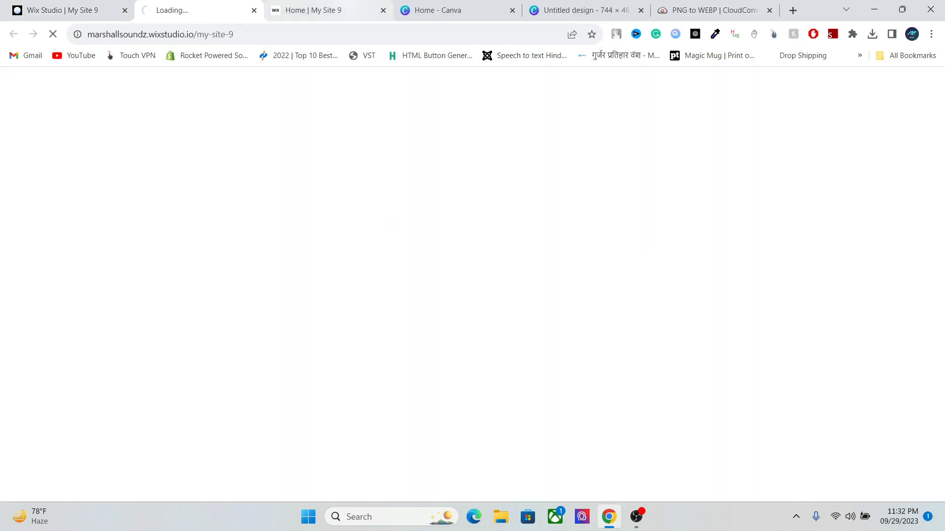
click(383, 10)
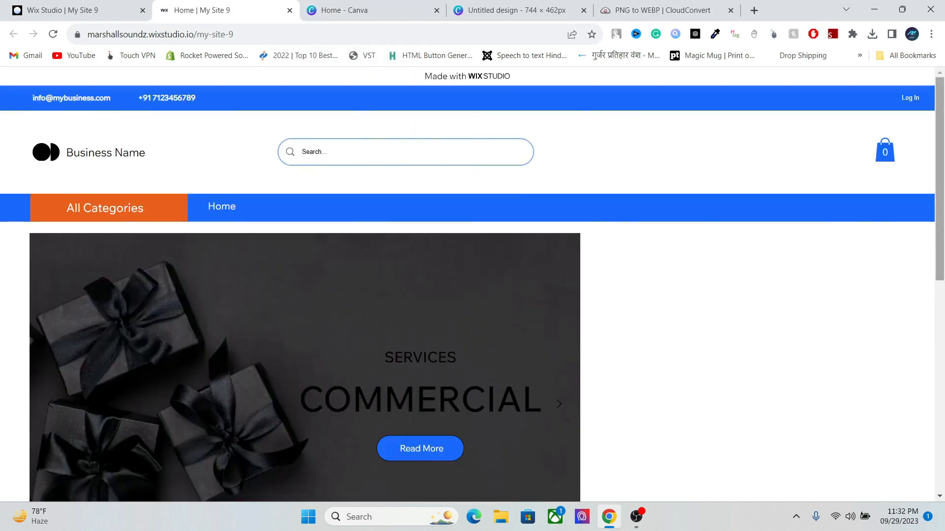
Step: Examine the published home page and advance through the slideshow to check its banner slides
scroll(472, 293, down, 3)
drag(940, 236, 940, 222)
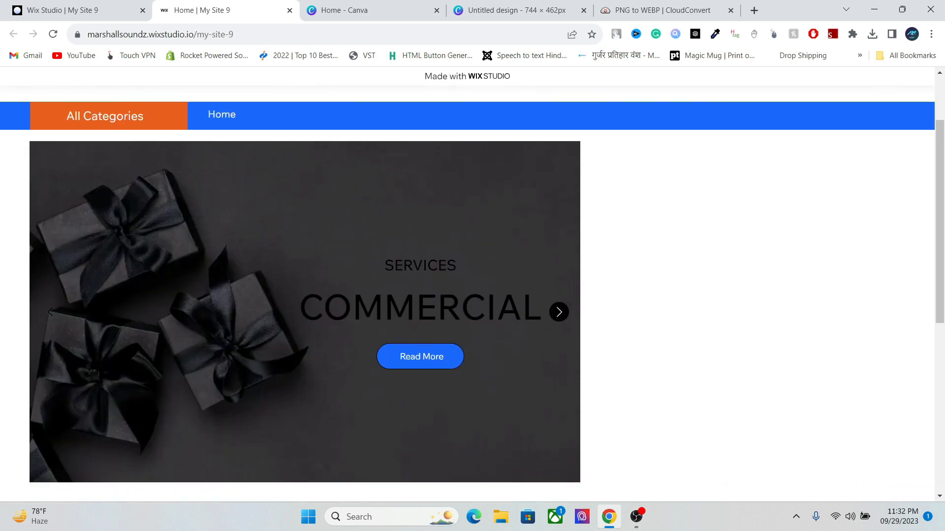
click(559, 312)
click(559, 312)
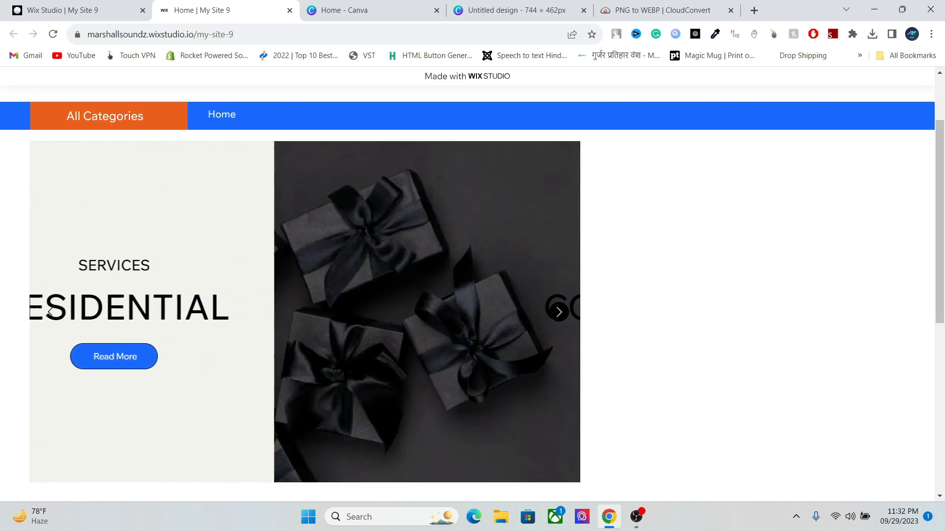
drag(940, 241, 940, 191)
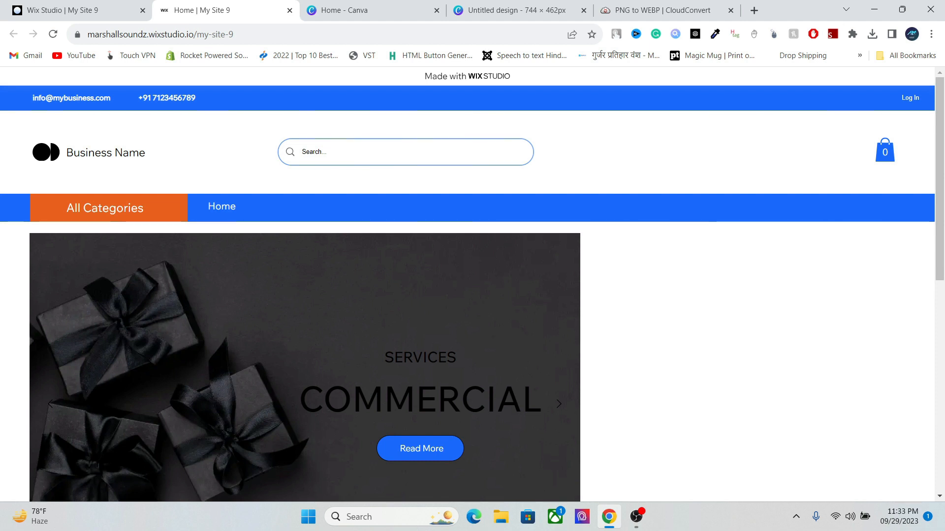
drag(940, 197, 940, 219)
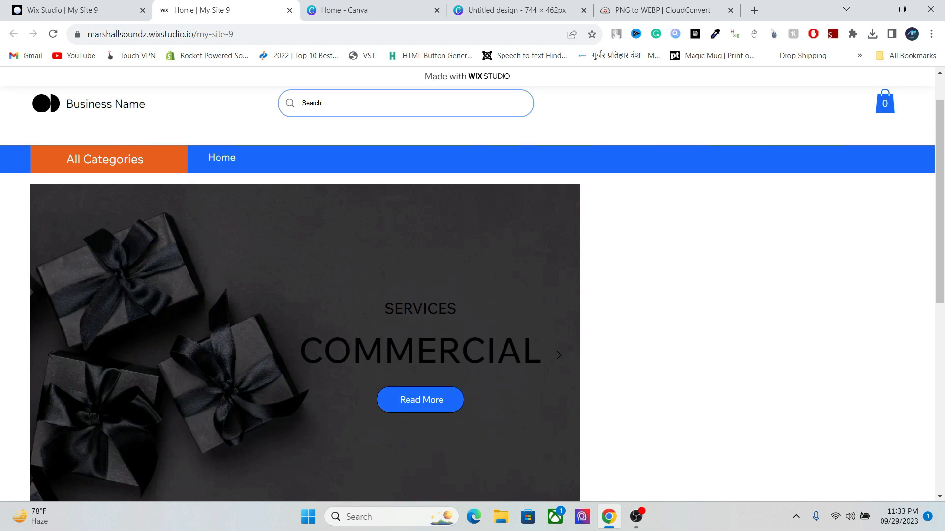
Step: Return to the Wix Studio editor, dismiss the publish confirmation, select the lower empty cell beside the slideshow and collapse the inspector
click(74, 10)
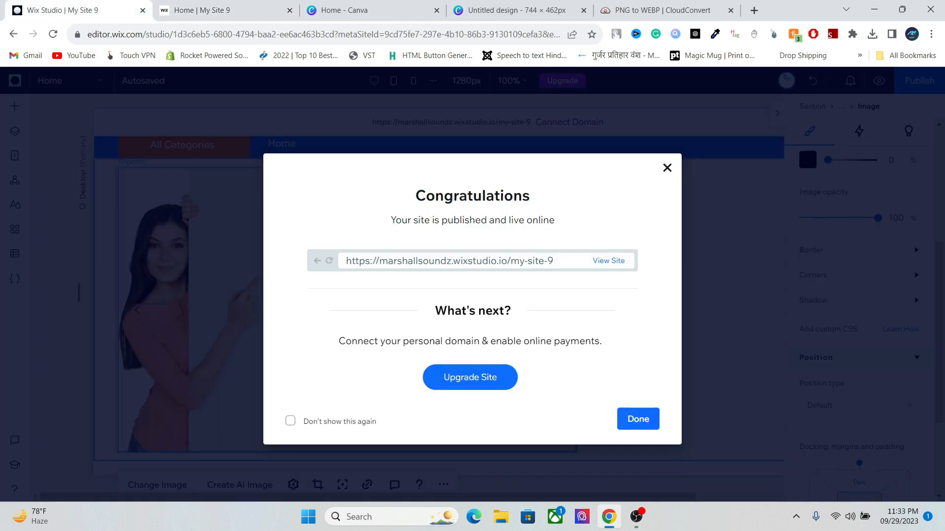
click(639, 419)
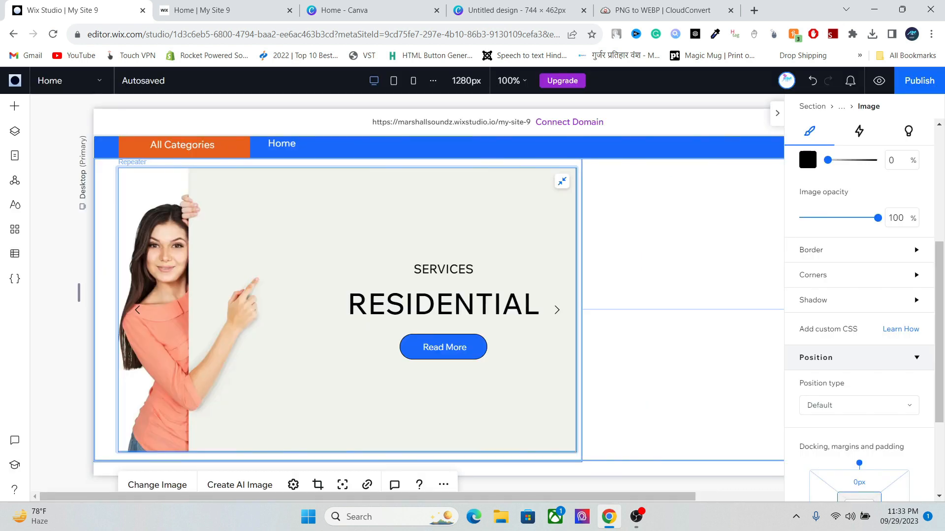
click(638, 419)
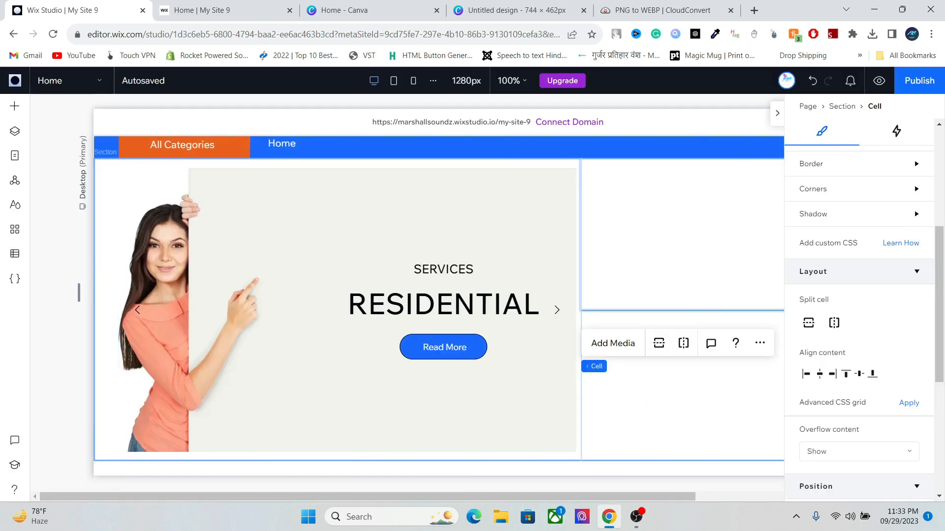
click(777, 112)
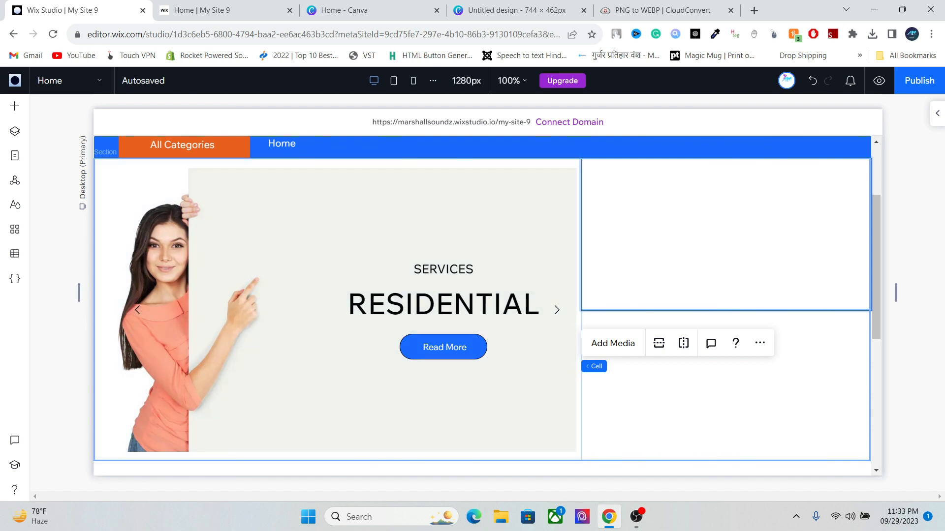
scroll(487, 304, up, 1)
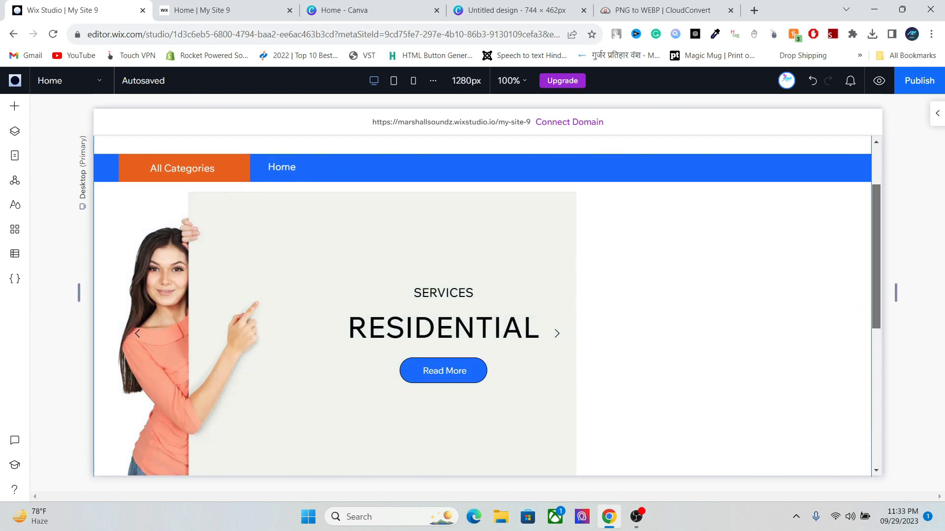